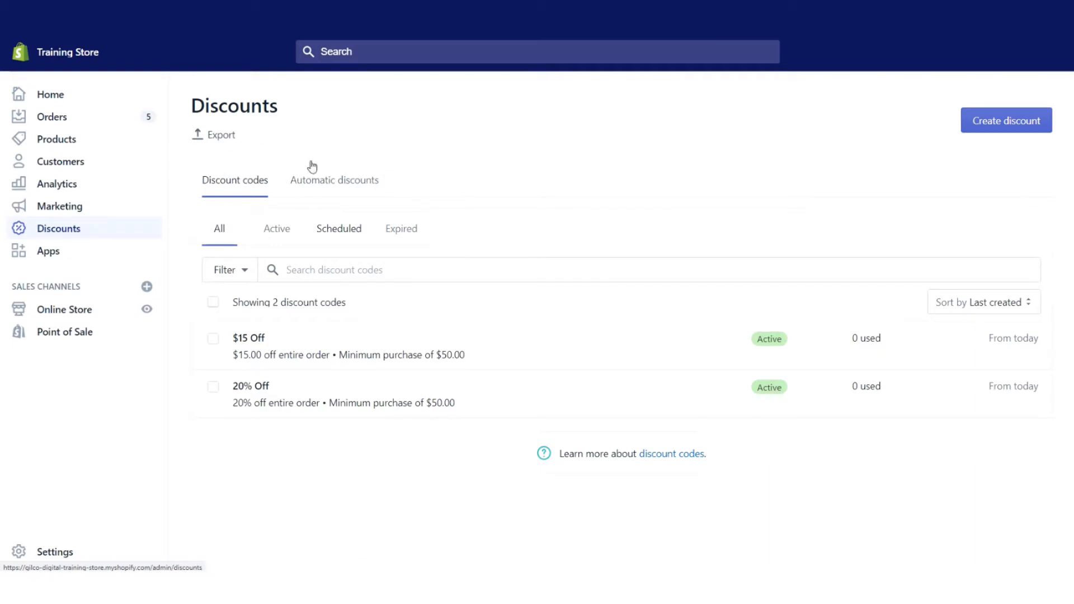
# - Look at the list of automatic discounts and return to the discount codes list
pyautogui.click(356, 181)
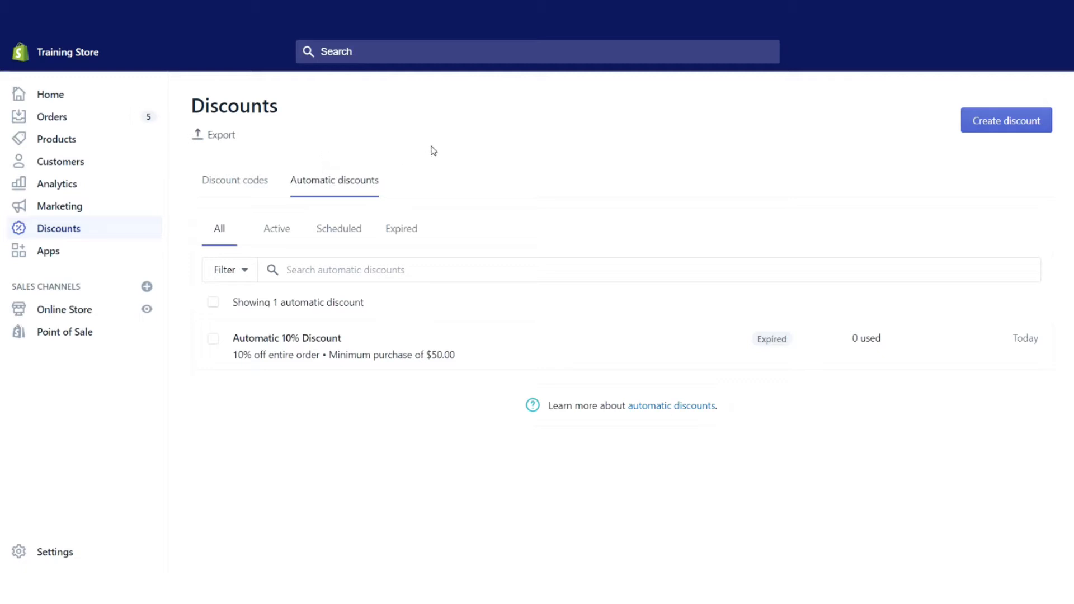
pyautogui.click(249, 179)
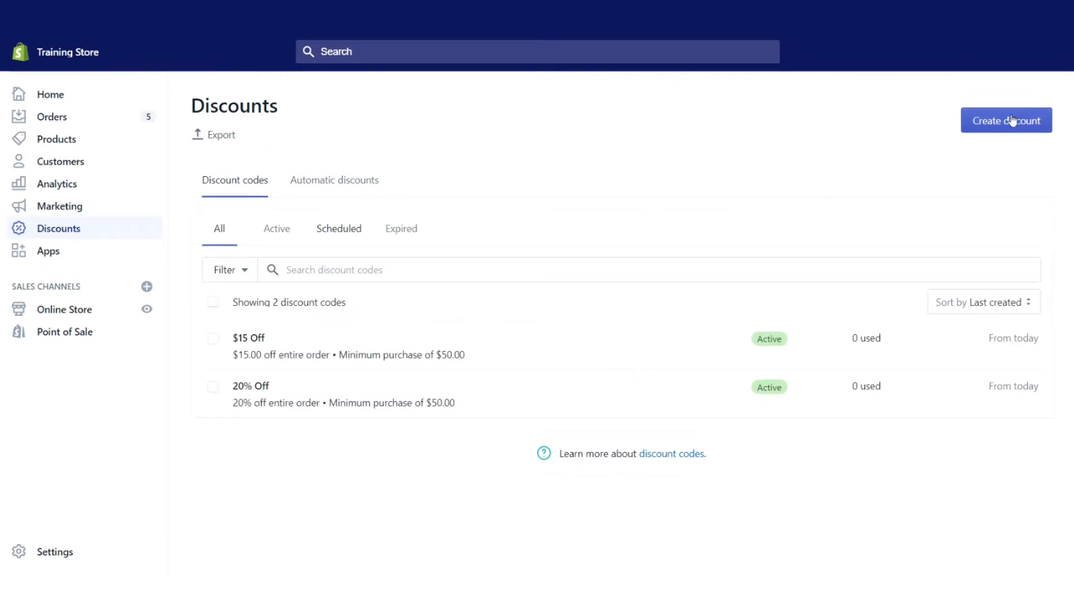
pyautogui.click(1013, 122)
pyautogui.click(417, 253)
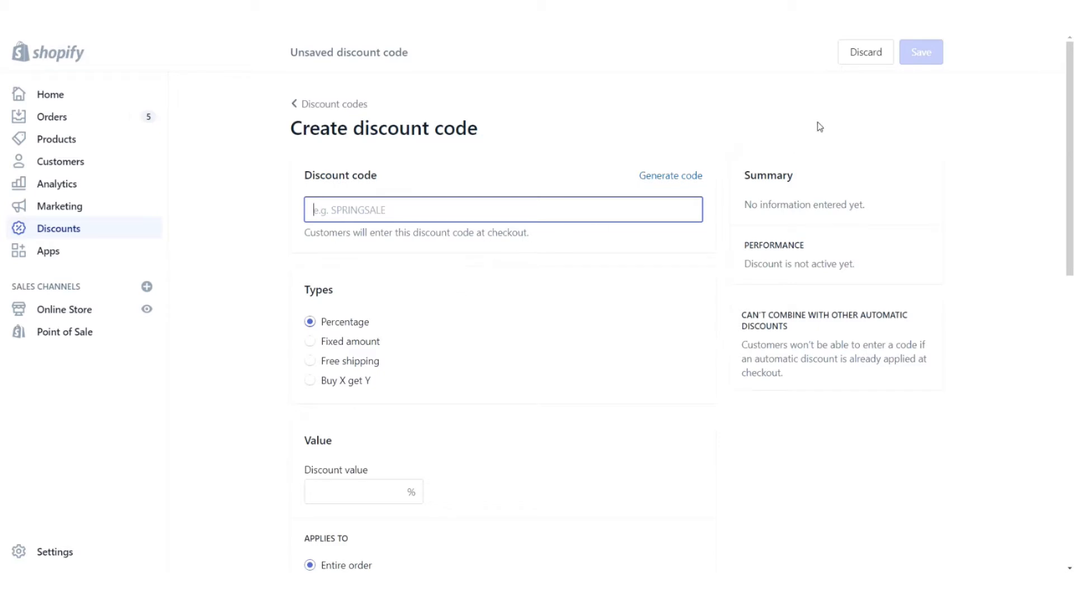
pyautogui.click(862, 54)
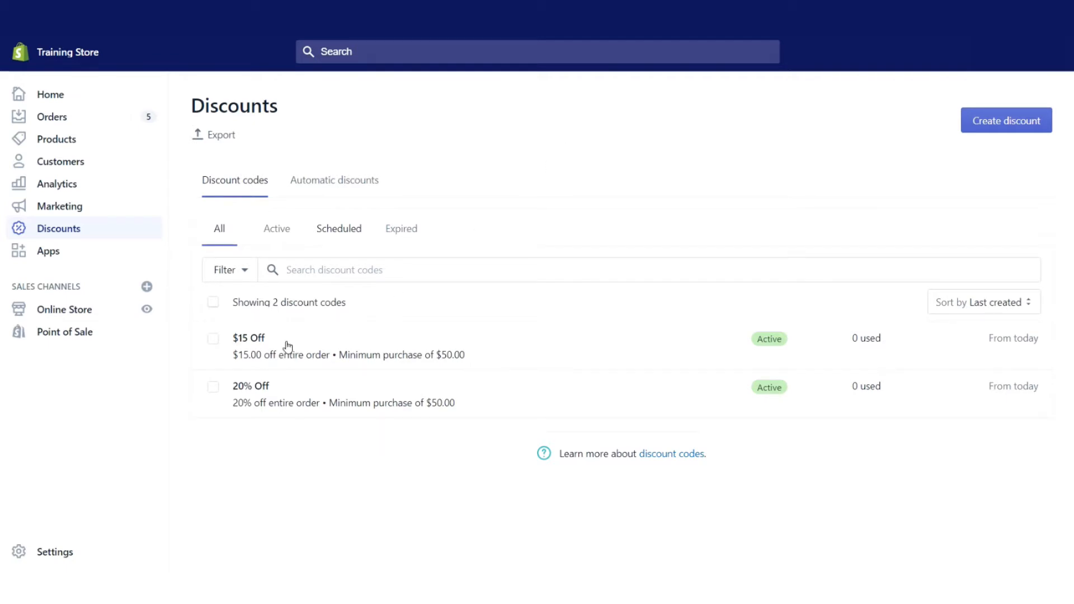
# - View the details of the $15 Off discount code and return to the discount codes list
pyautogui.moveTo(280, 343); pyautogui.dragTo(248, 339)
pyautogui.click(248, 339)
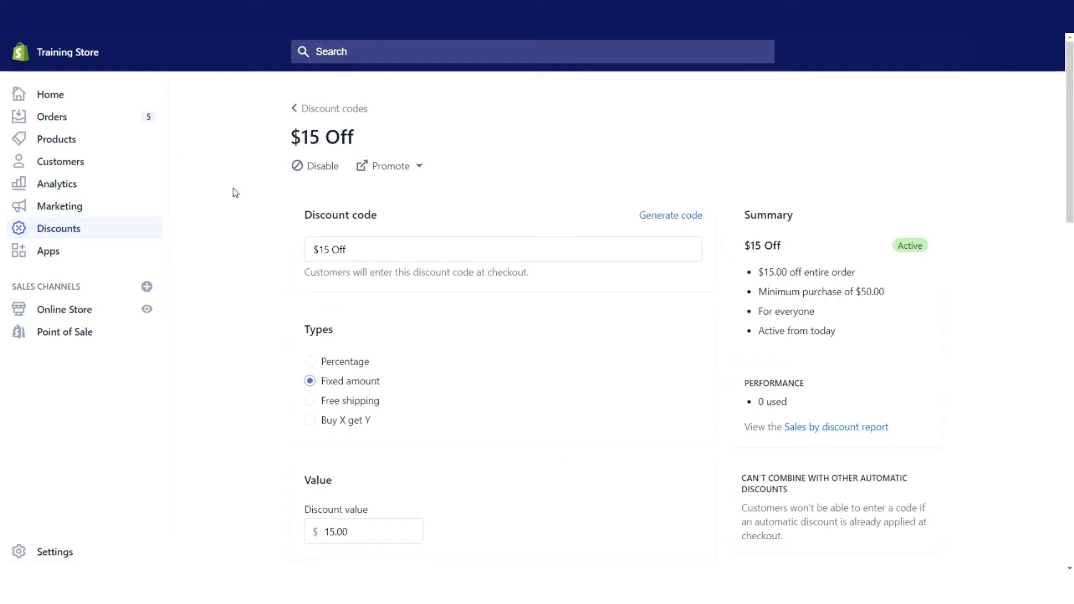
pyautogui.click(303, 109)
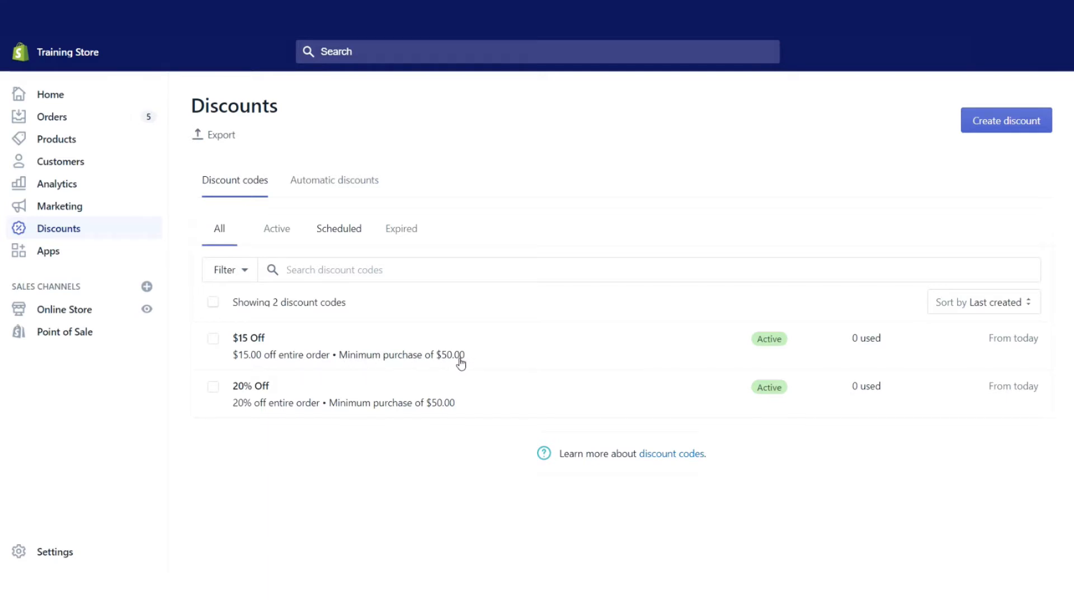
# - Copy the code from the $15 Off discount's details and apply it to the Flamingo Suit order in the storefront checkout
pyautogui.click(264, 339)
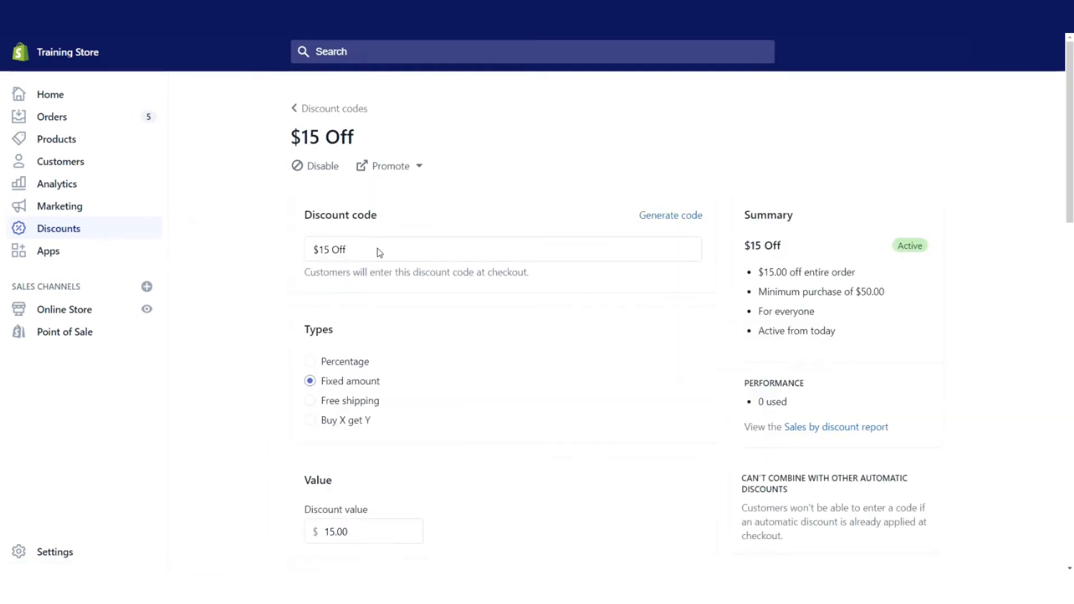
pyautogui.moveTo(379, 253); pyautogui.dragTo(259, 245)
pyautogui.hotkey('ctrl', 'c')
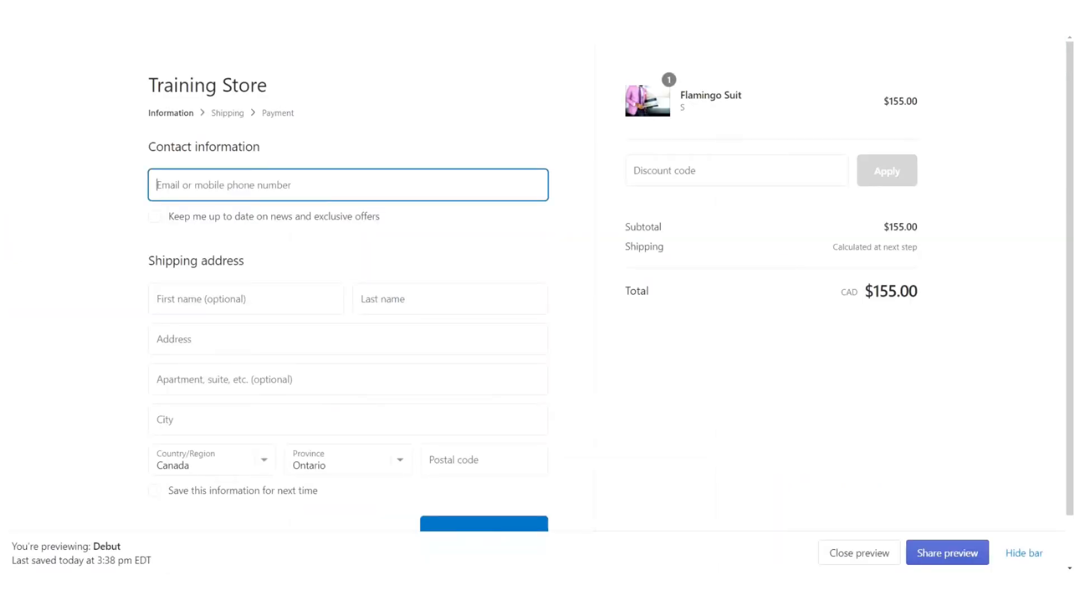
pyautogui.click(728, 169)
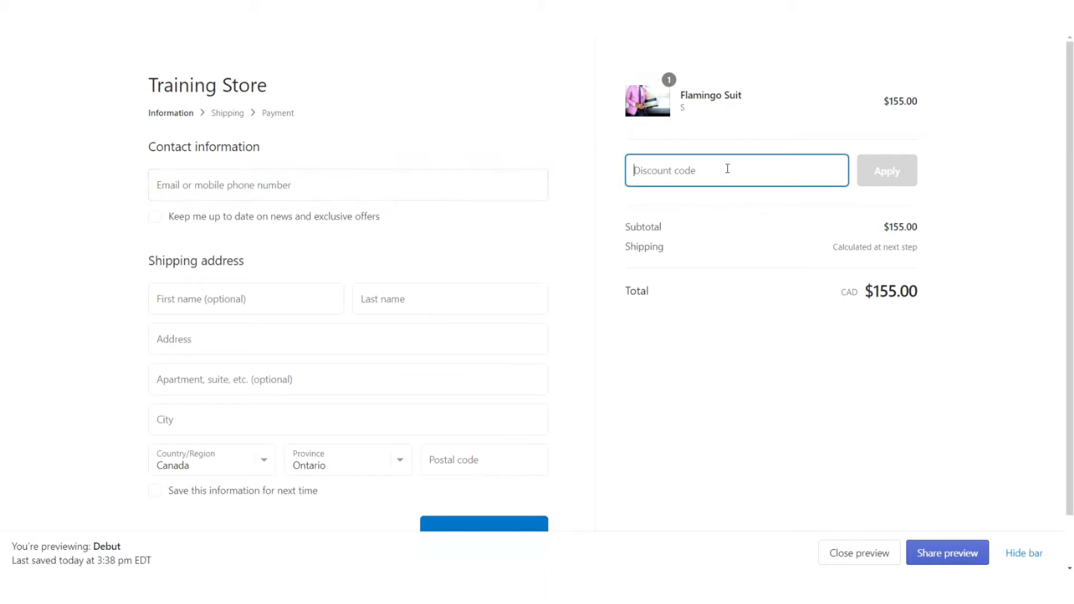
pyautogui.hotkey('ctrl', 'v')
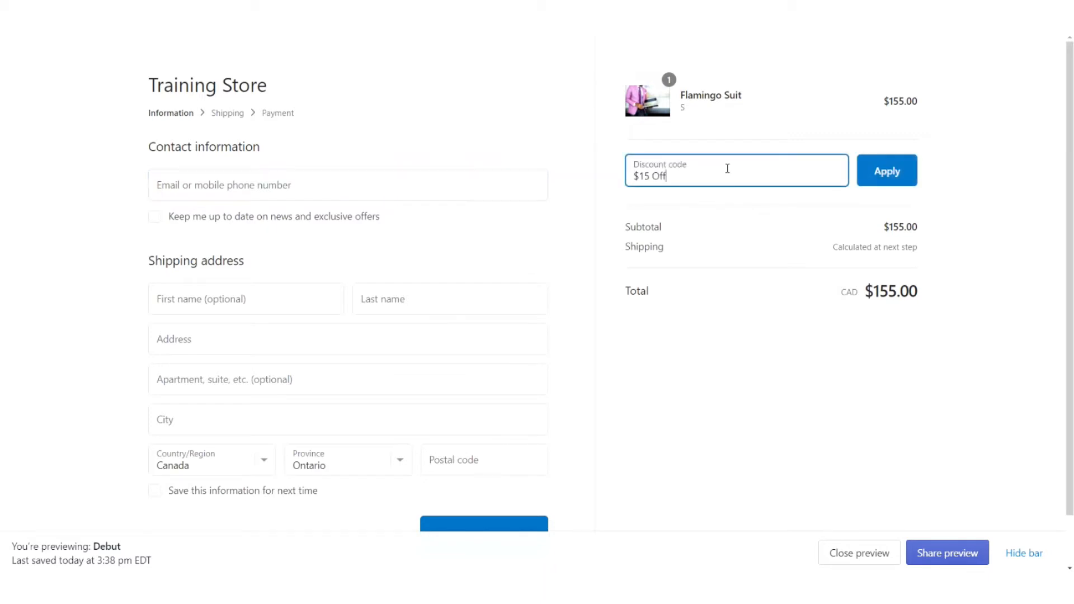
pyautogui.click(893, 173)
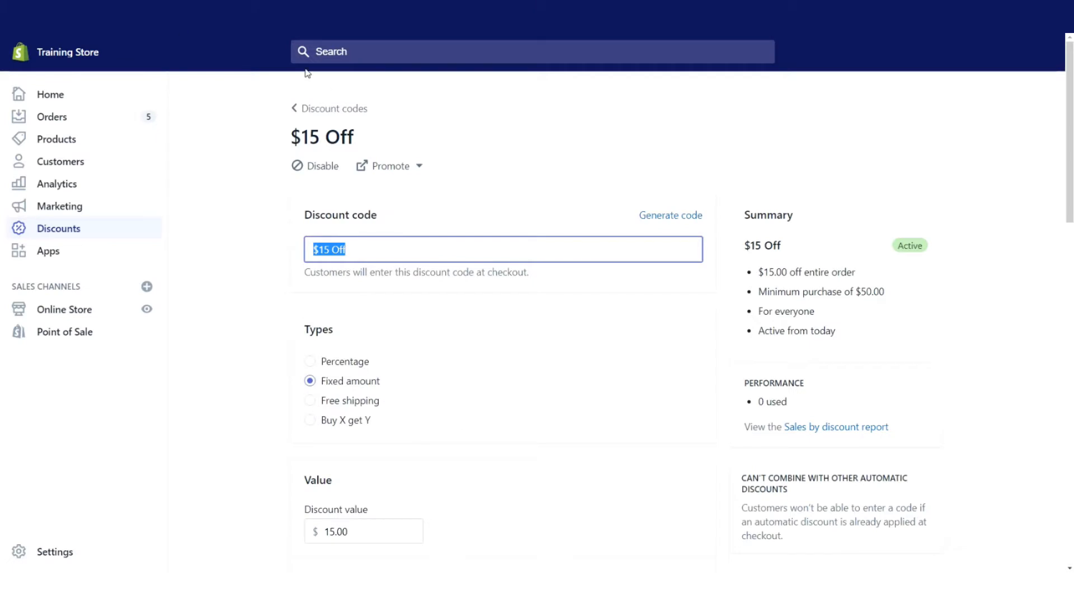
# - Back in the store admin, copy the name of the 20% Off discount from its details and return to the discount codes list
pyautogui.click(446, 145)
pyautogui.hotkey('alt', 'Left')
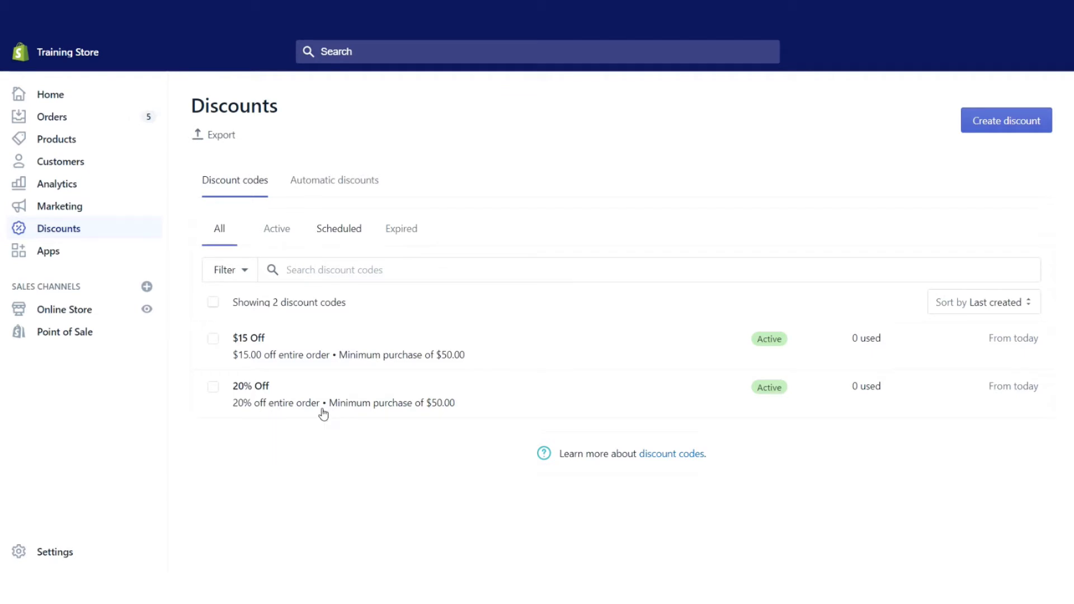
pyautogui.click(415, 402)
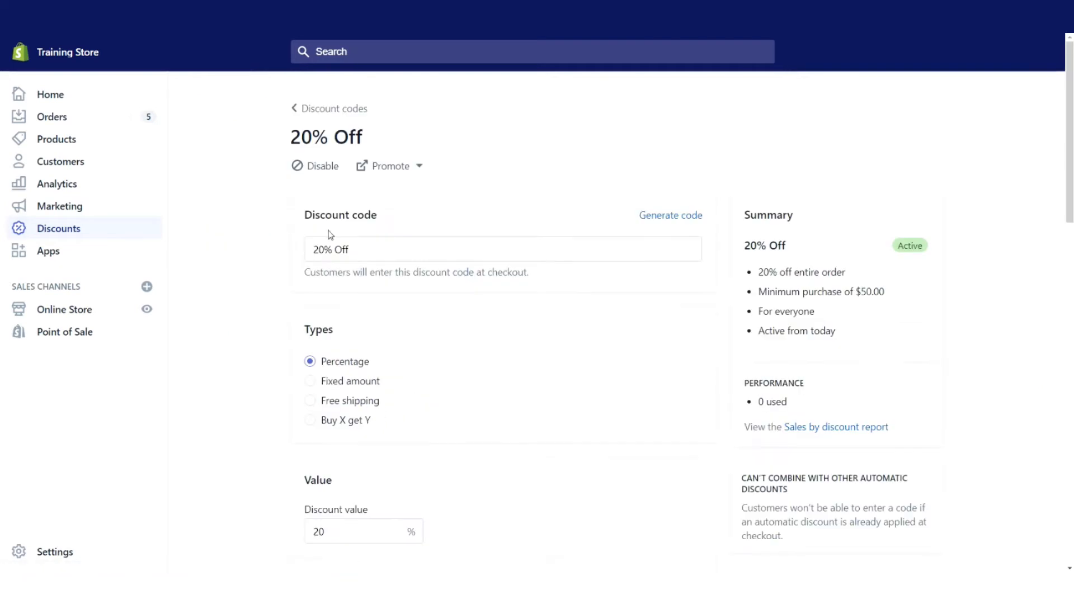
pyautogui.moveTo(367, 139); pyautogui.dragTo(287, 144)
pyautogui.hotkey('ctrl', 'c')
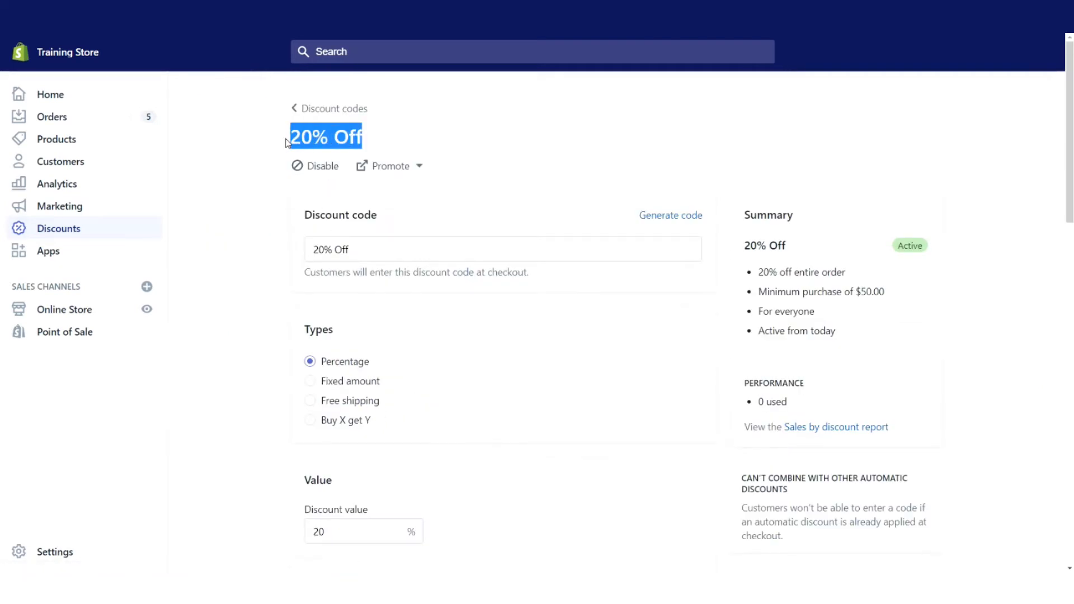
pyautogui.click(440, 117)
pyautogui.hotkey('alt', 'Left')
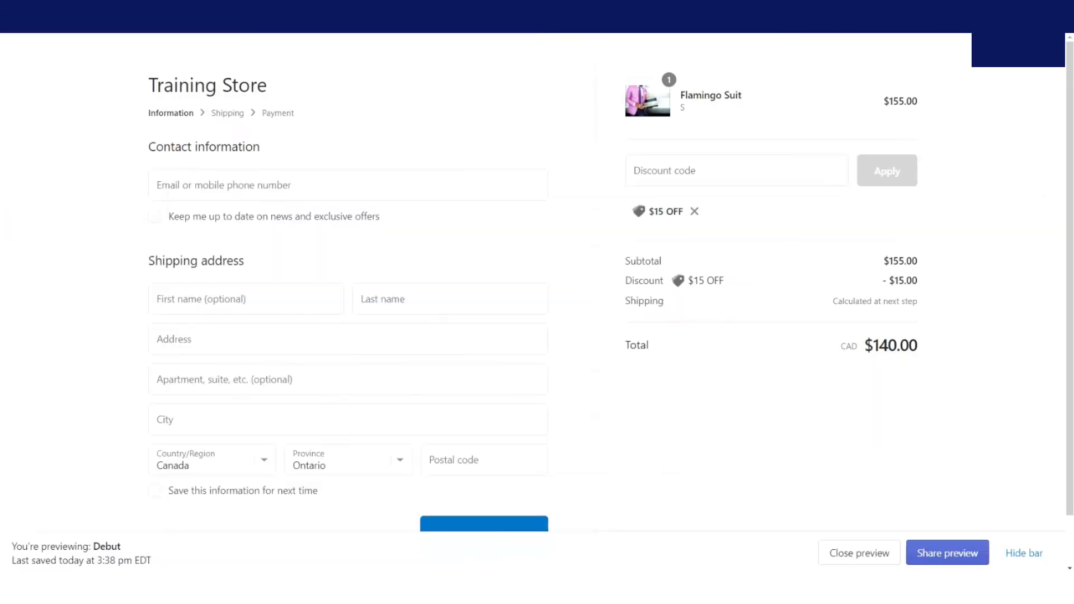
# - Apply the code 20% Off to the order in the storefront checkout and check the discount line in the order summary
pyautogui.click(679, 170)
pyautogui.hotkey('ctrl', 'v')
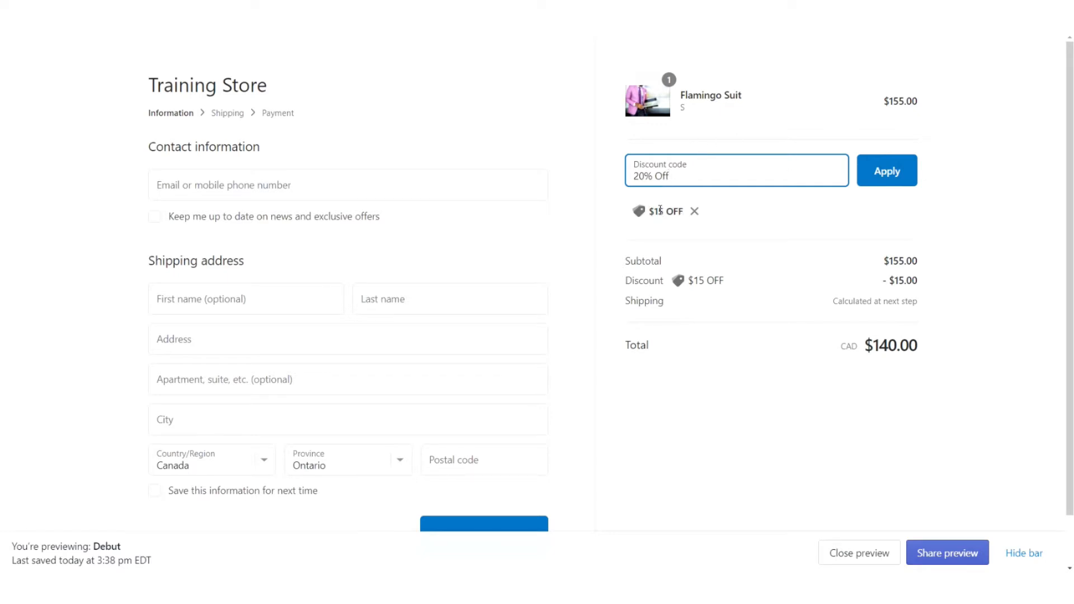
pyautogui.click(892, 179)
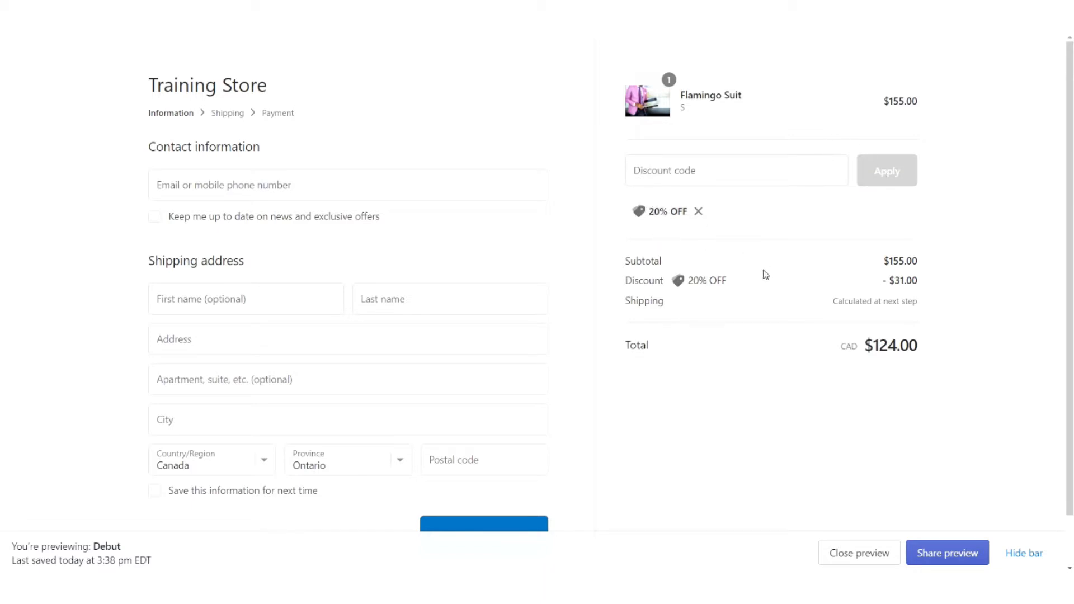
pyautogui.moveTo(777, 281); pyautogui.dragTo(627, 276)
pyautogui.click(712, 255)
# - Enable the Automatic 10% Discount in the store admin and return to the list of automatic discounts
pyautogui.click(67, 8)
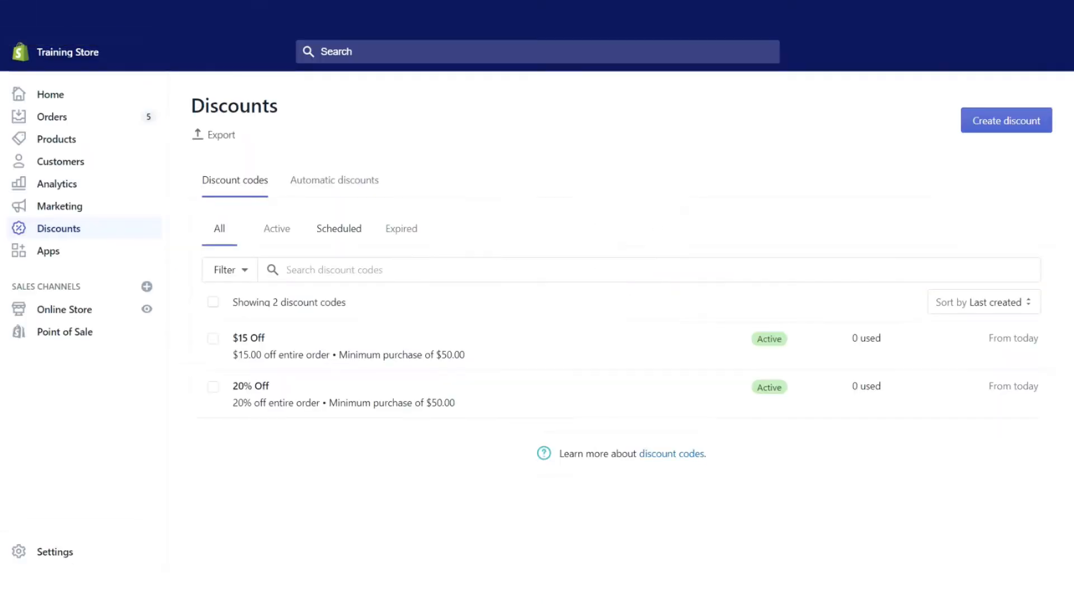
pyautogui.click(333, 189)
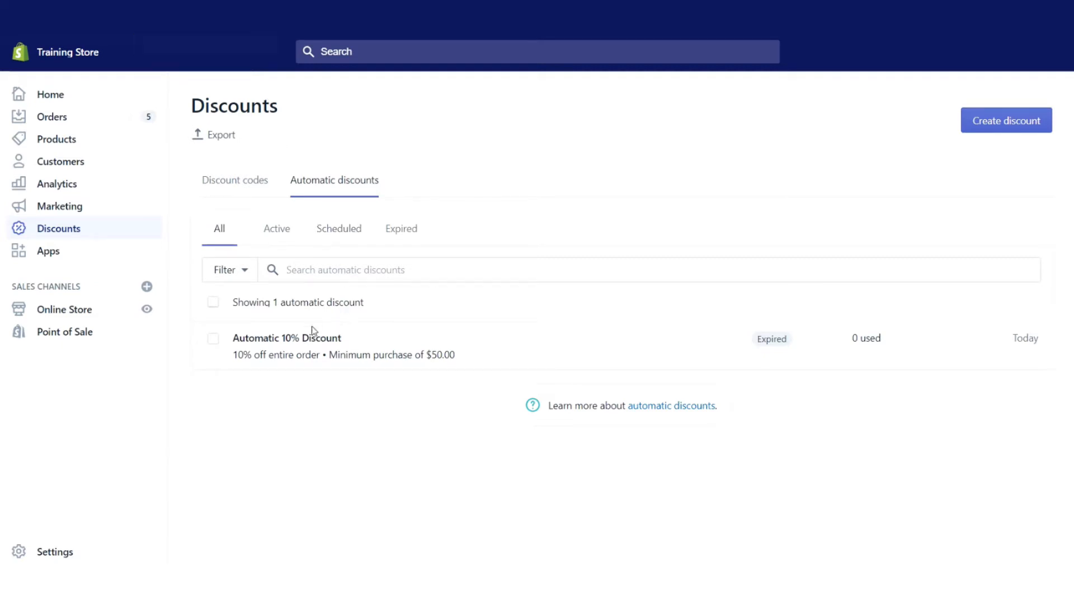
pyautogui.click(275, 339)
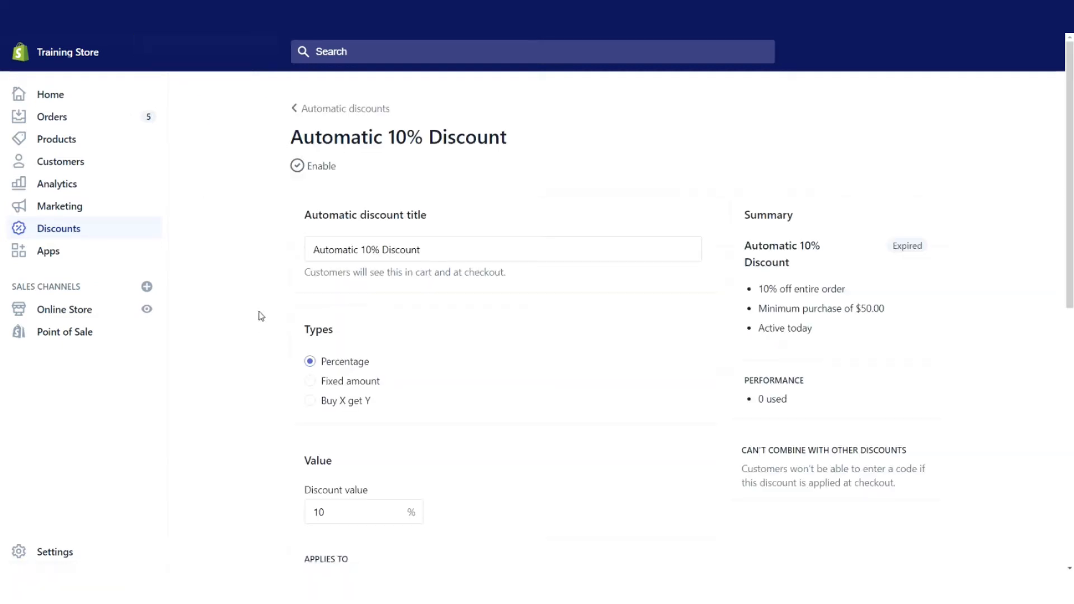
pyautogui.click(319, 168)
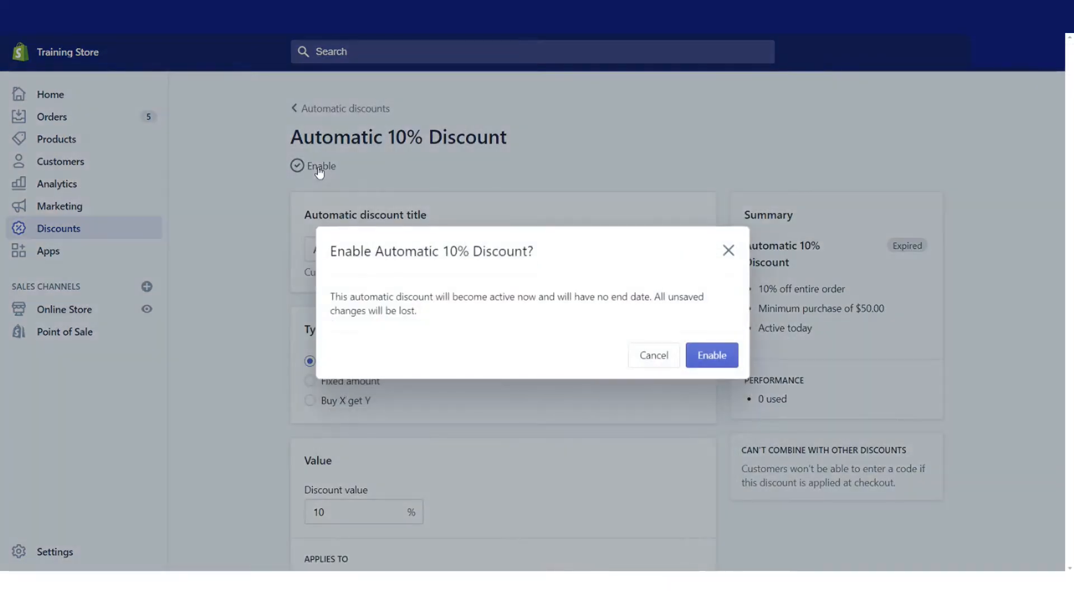
pyautogui.click(715, 359)
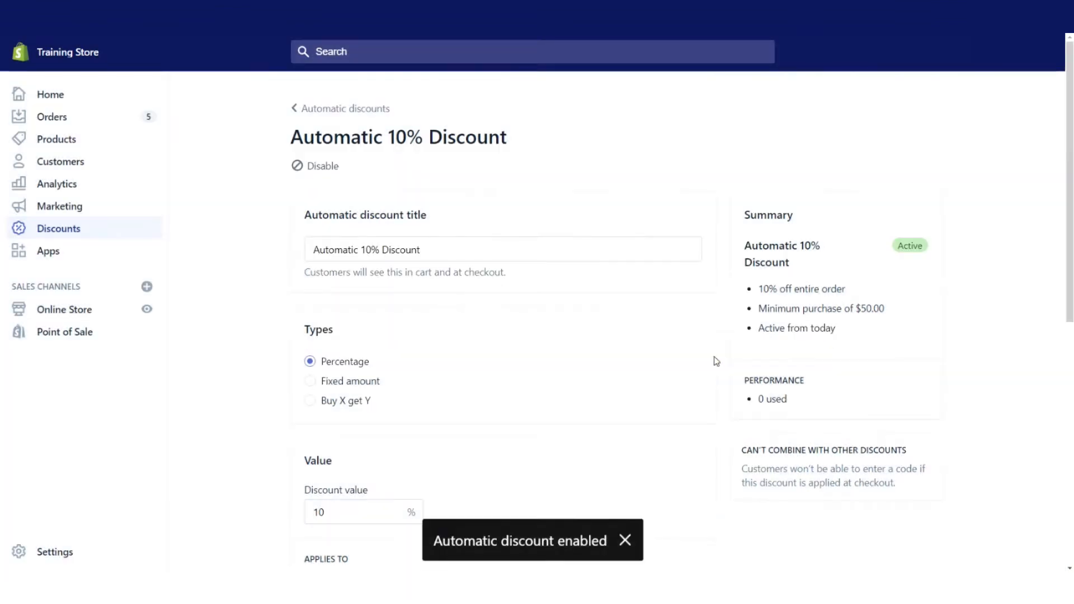
pyautogui.click(314, 109)
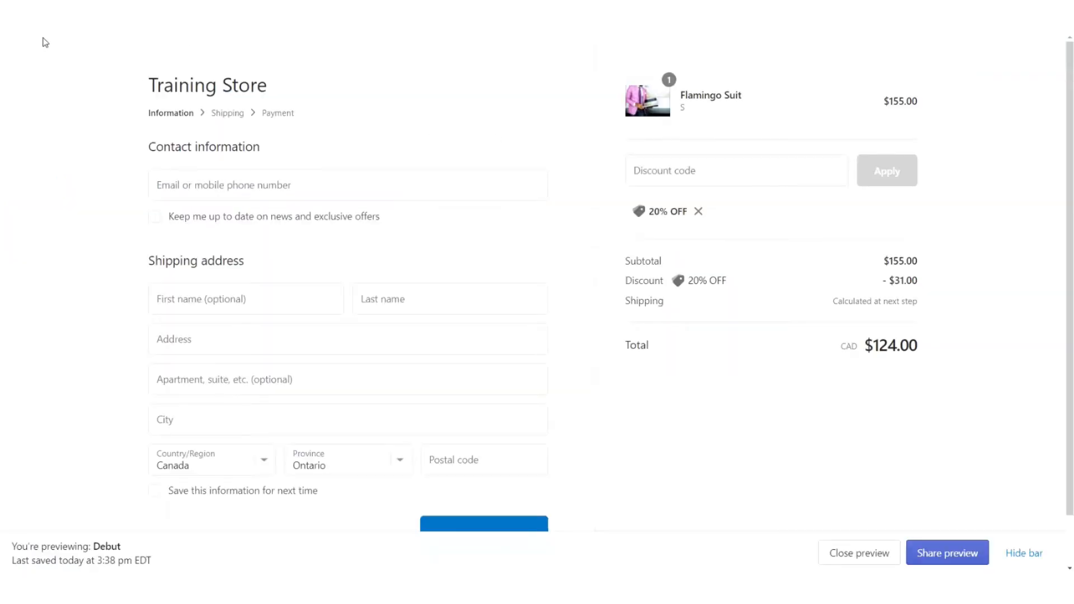
# - Reload the storefront checkout, examine its automatic discount line and warning notice, and dismiss the notice
pyautogui.click(46, 24)
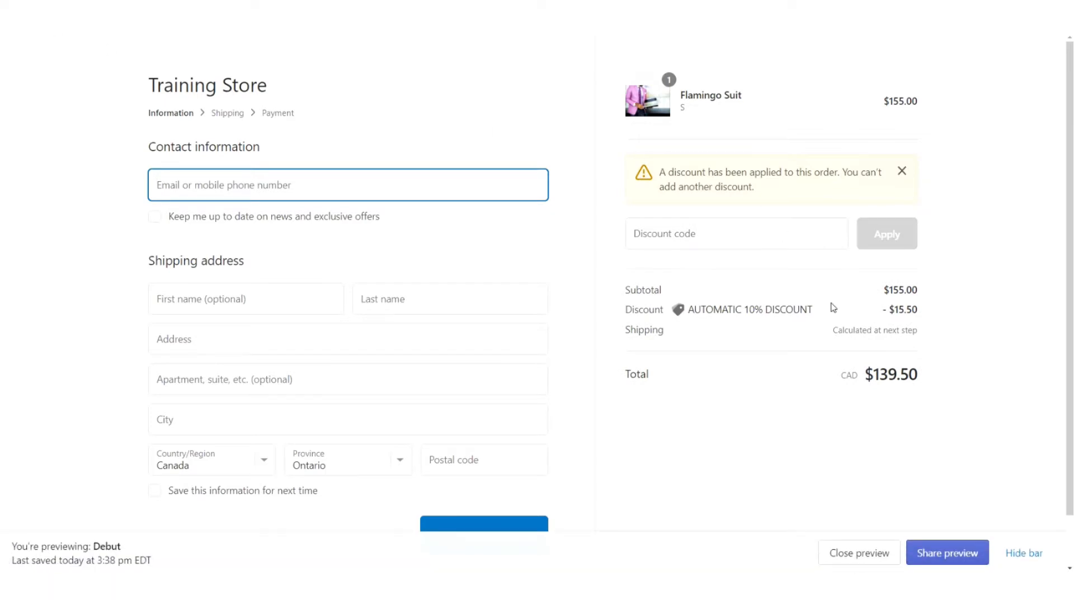
pyautogui.moveTo(818, 310); pyautogui.dragTo(692, 302)
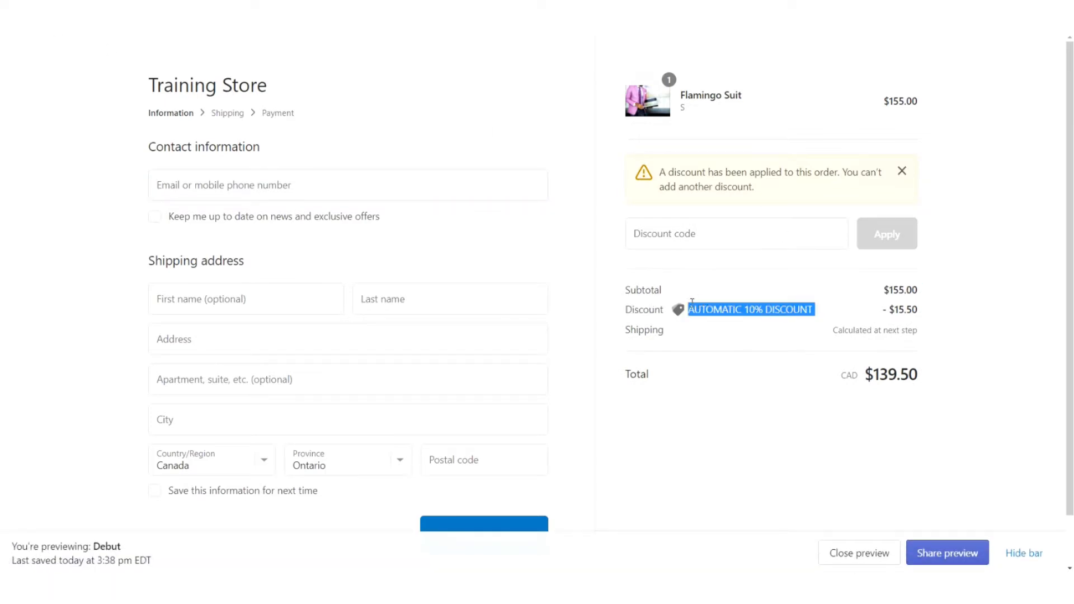
pyautogui.click(689, 295)
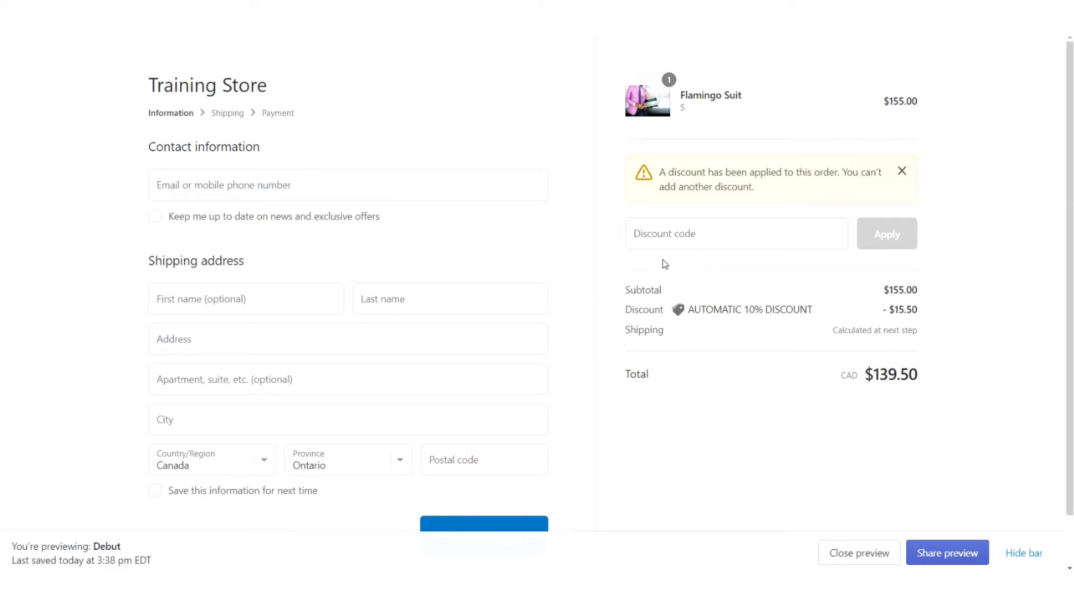
pyautogui.moveTo(755, 188); pyautogui.dragTo(658, 173)
pyautogui.click(656, 174)
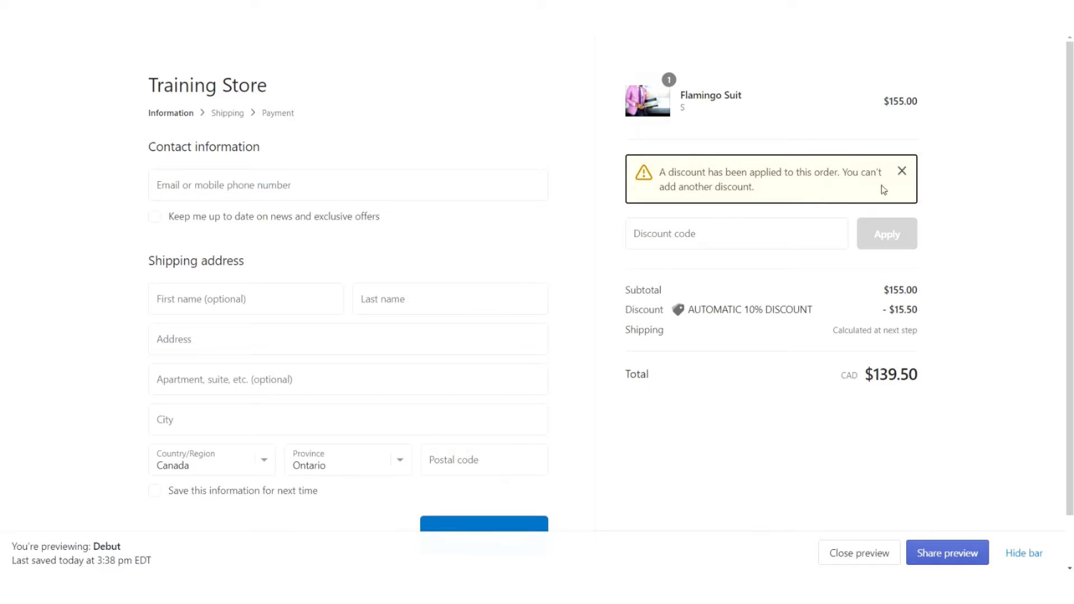
pyautogui.click(903, 173)
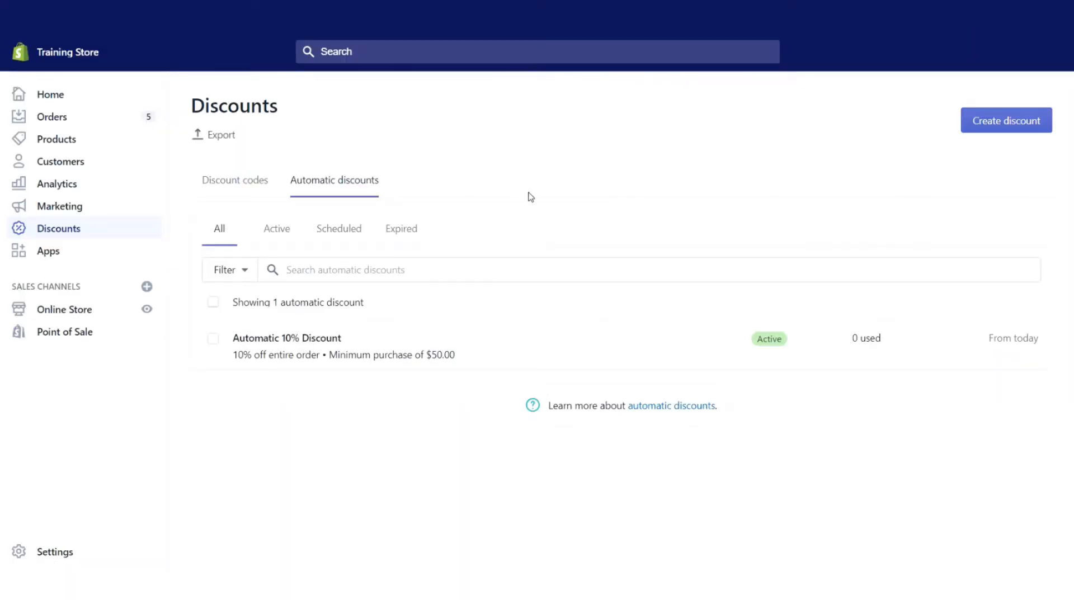
# - Copy the $15 Off code from the store admin and try to apply it at checkout on top of the automatic discount
pyautogui.click(233, 186)
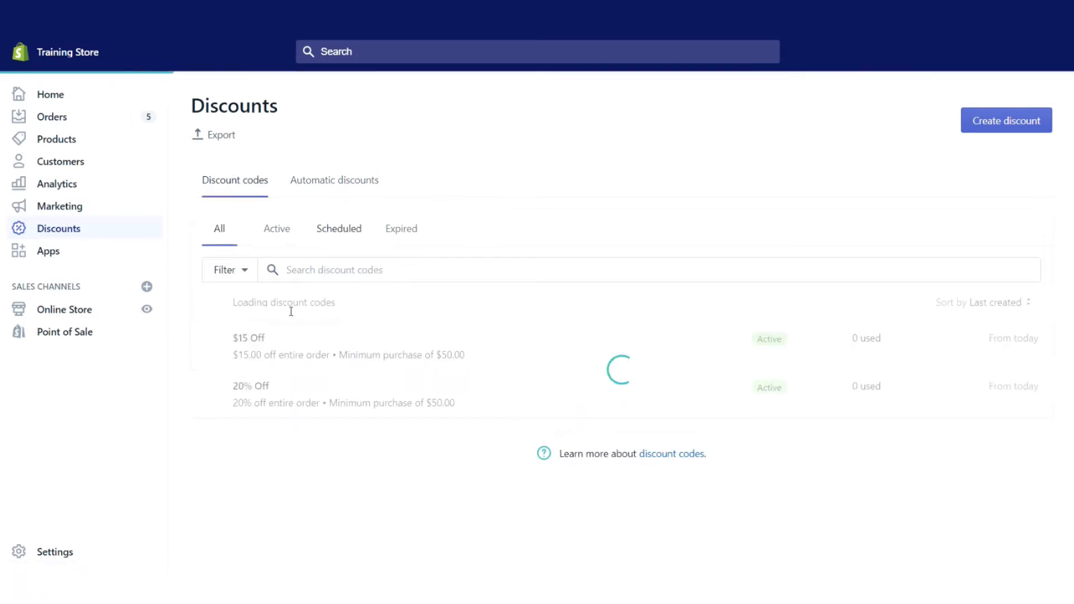
pyautogui.click(253, 342)
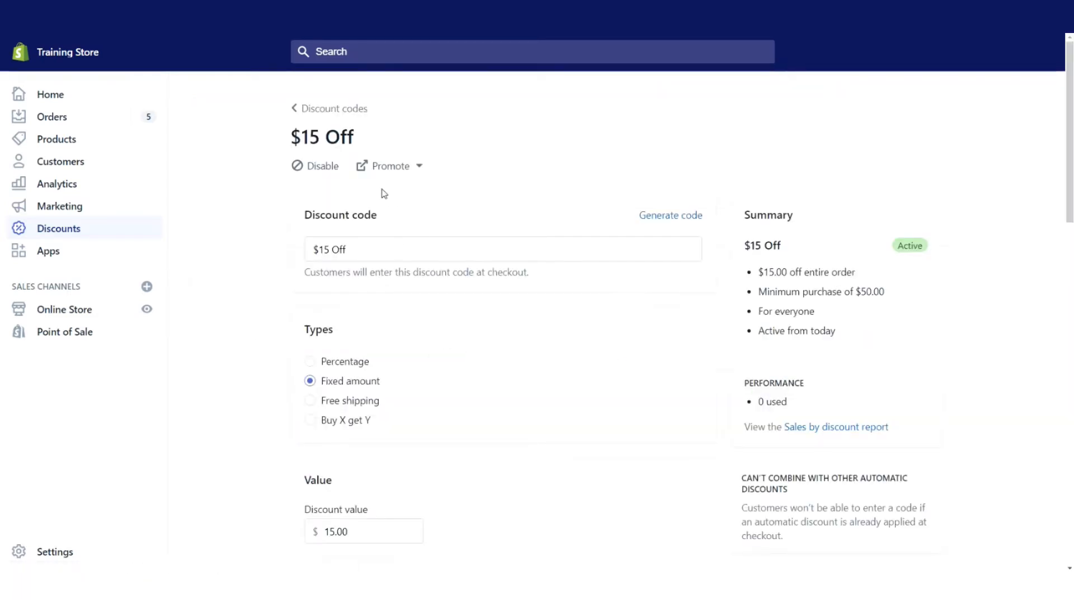
pyautogui.moveTo(390, 251); pyautogui.dragTo(275, 240)
pyautogui.hotkey('ctrl', 'c')
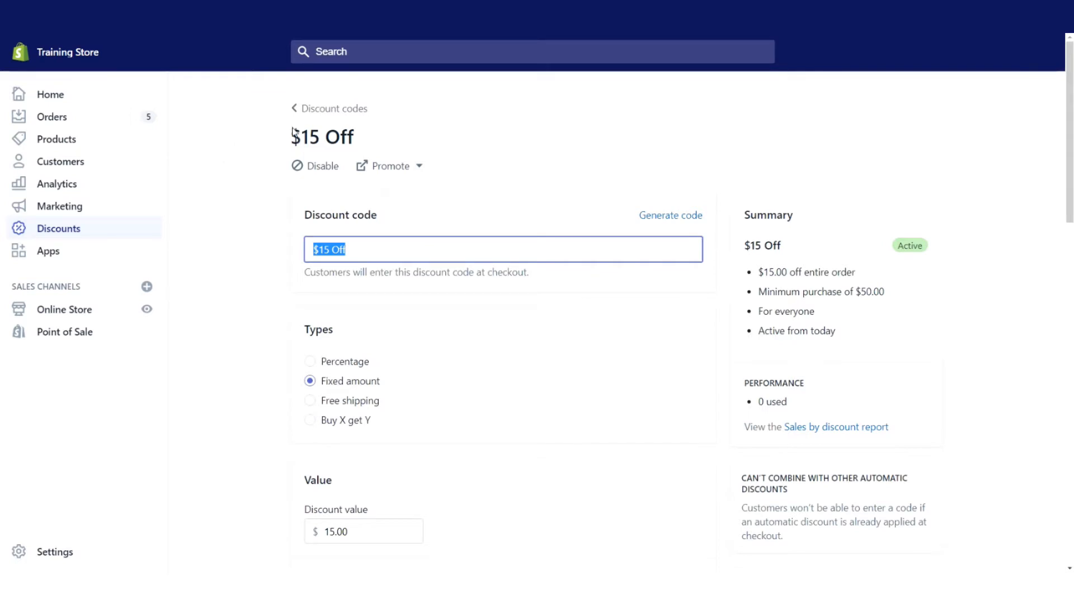
pyautogui.click(331, 109)
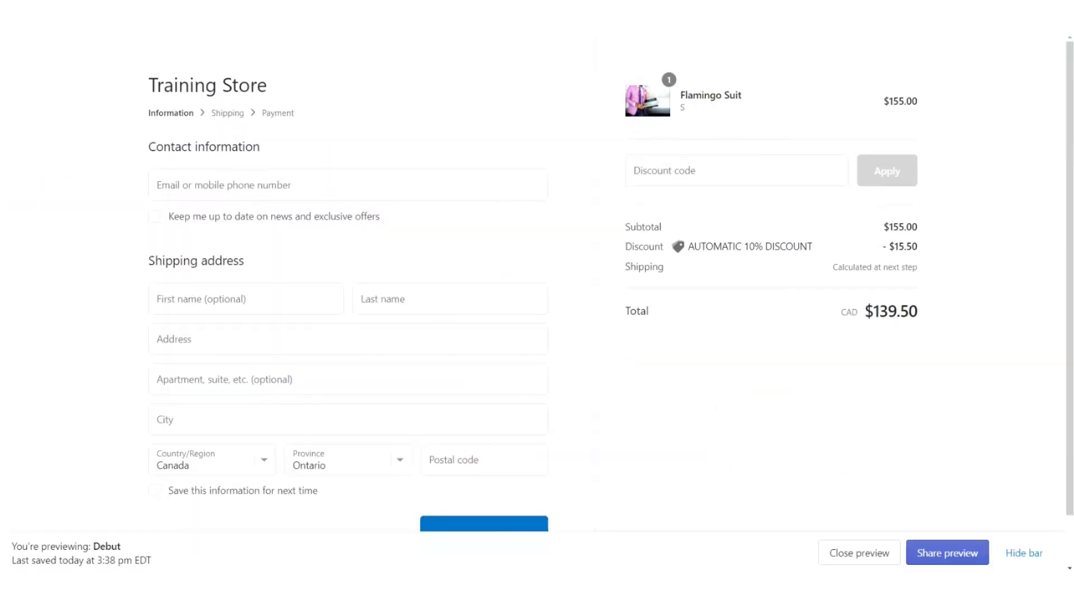
pyautogui.click(721, 171)
pyautogui.hotkey('ctrl', 'v')
pyautogui.click(889, 173)
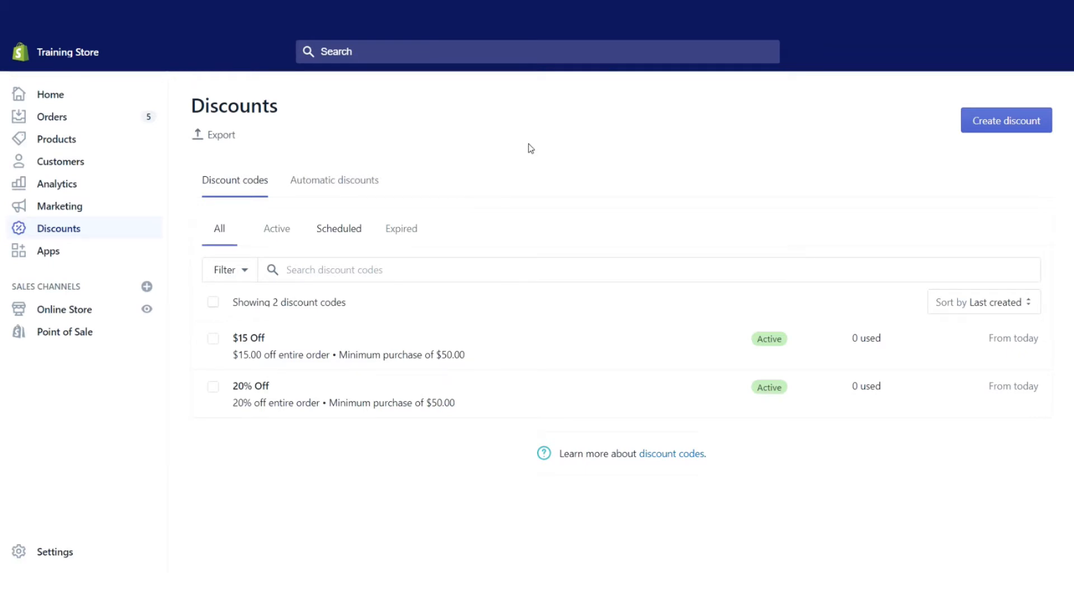
# - Start creating a new discount code and generate a random code for it
pyautogui.click(982, 127)
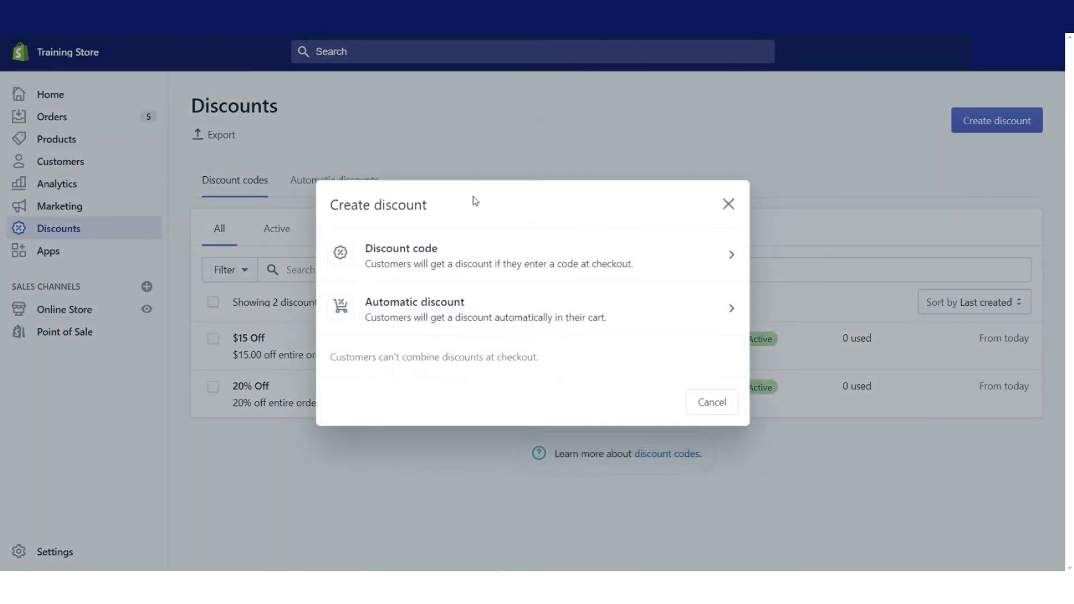
pyautogui.click(432, 250)
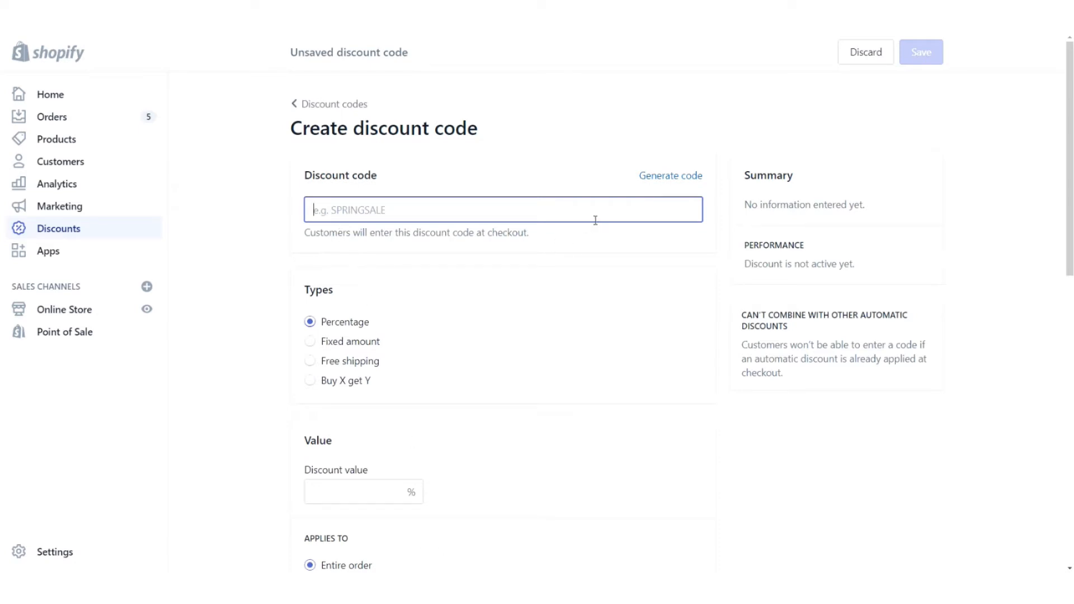
pyautogui.click(671, 178)
pyautogui.click(671, 177)
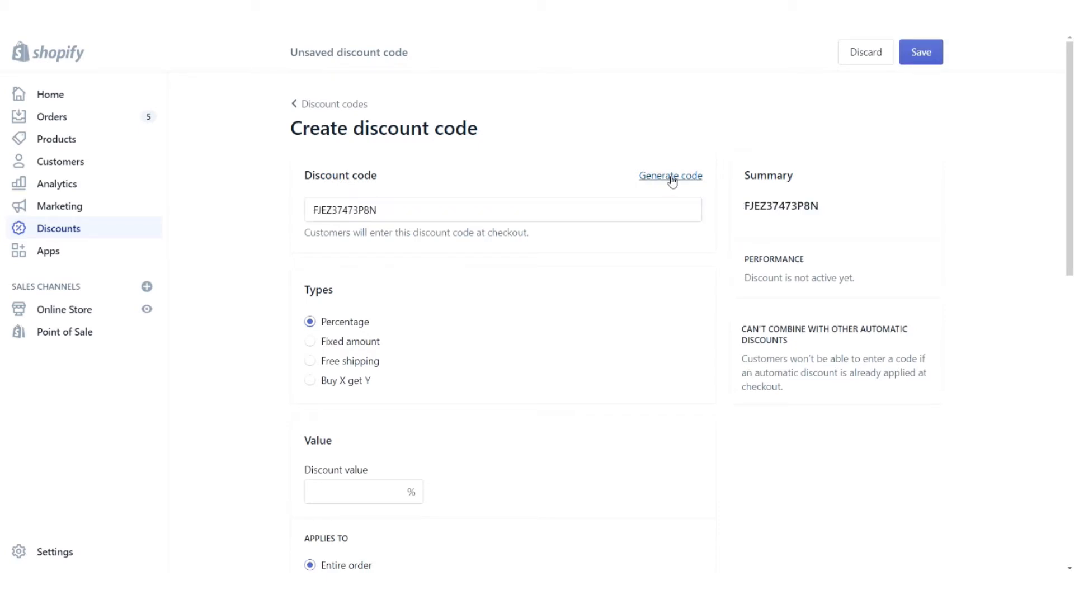
pyautogui.click(442, 211)
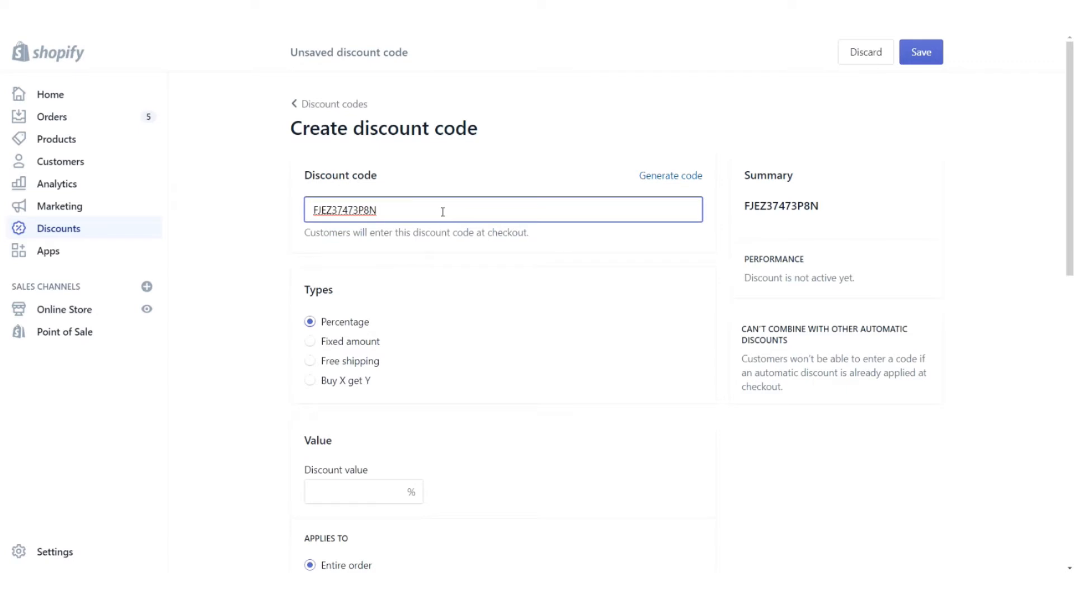
pyautogui.click(540, 241)
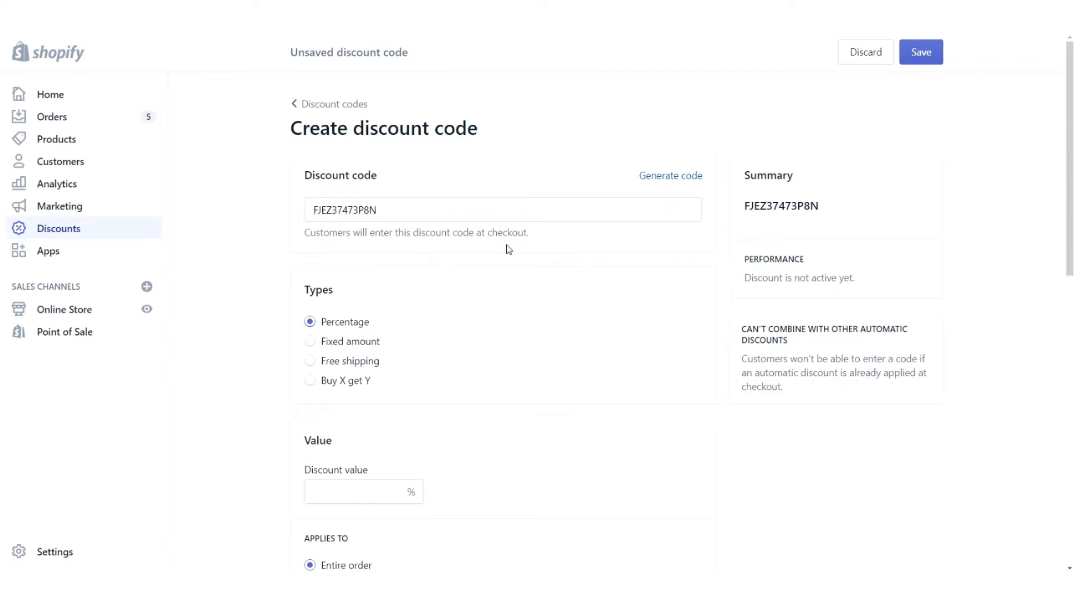
# - Preview the Fixed amount and Free shipping discount types and set the type back to Percentage
pyautogui.scroll(-2, 484, 255)
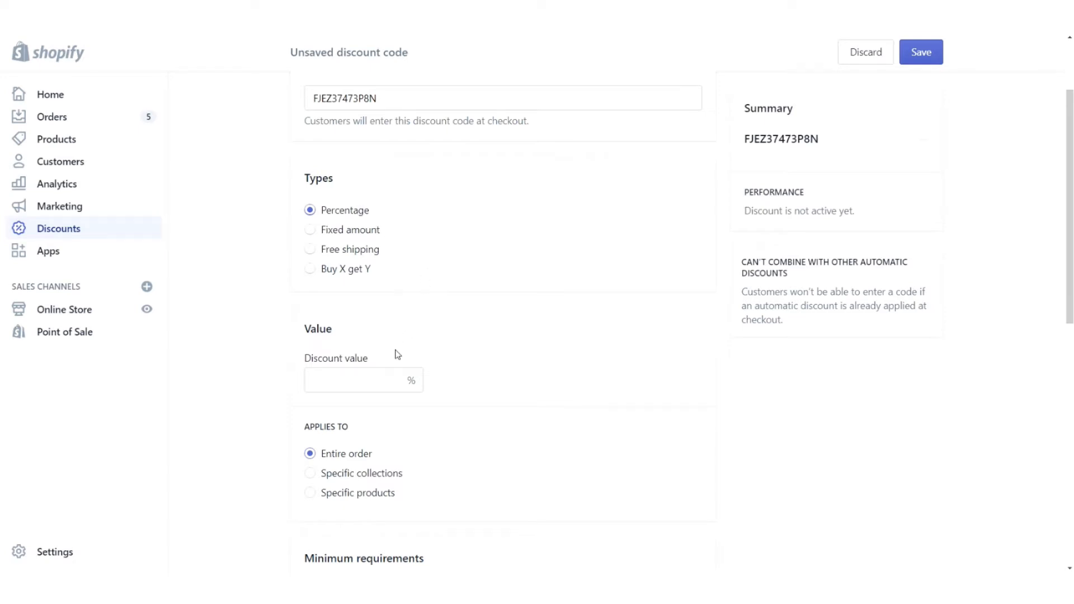
pyautogui.click(360, 376)
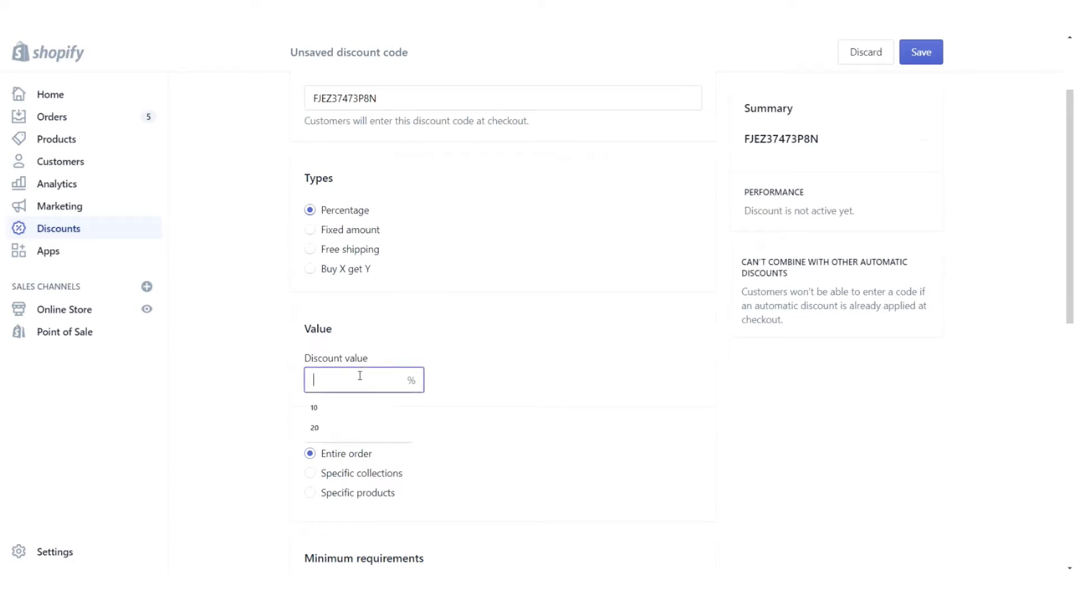
pyautogui.click(358, 233)
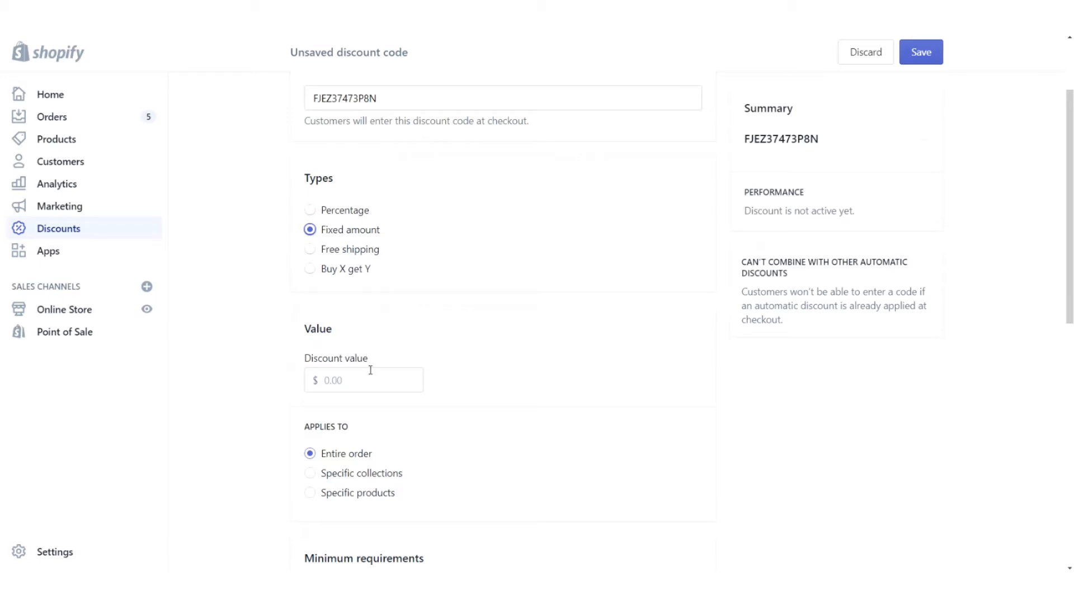
pyautogui.click(352, 255)
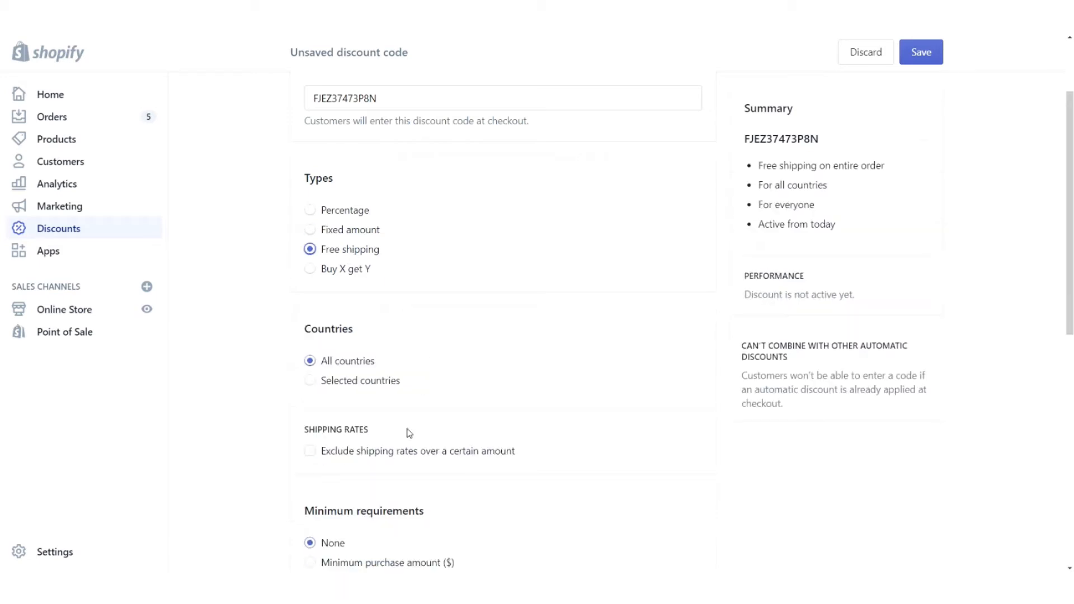
pyautogui.click(339, 211)
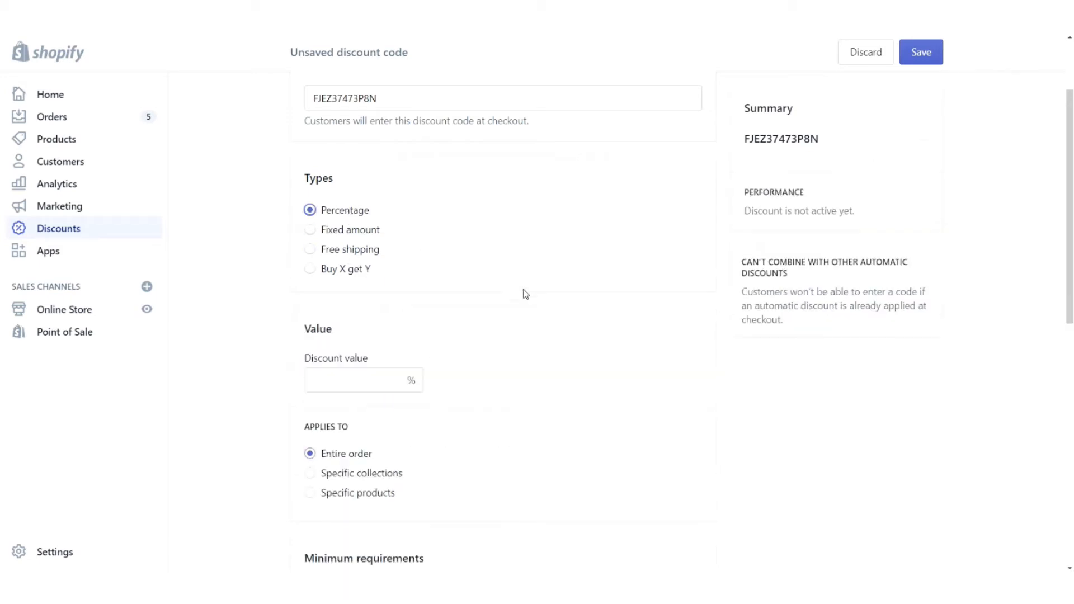
# - Set the percentage discount's value to 10%
pyautogui.scroll(-2, 558, 305)
pyautogui.scroll(-1, 558, 306)
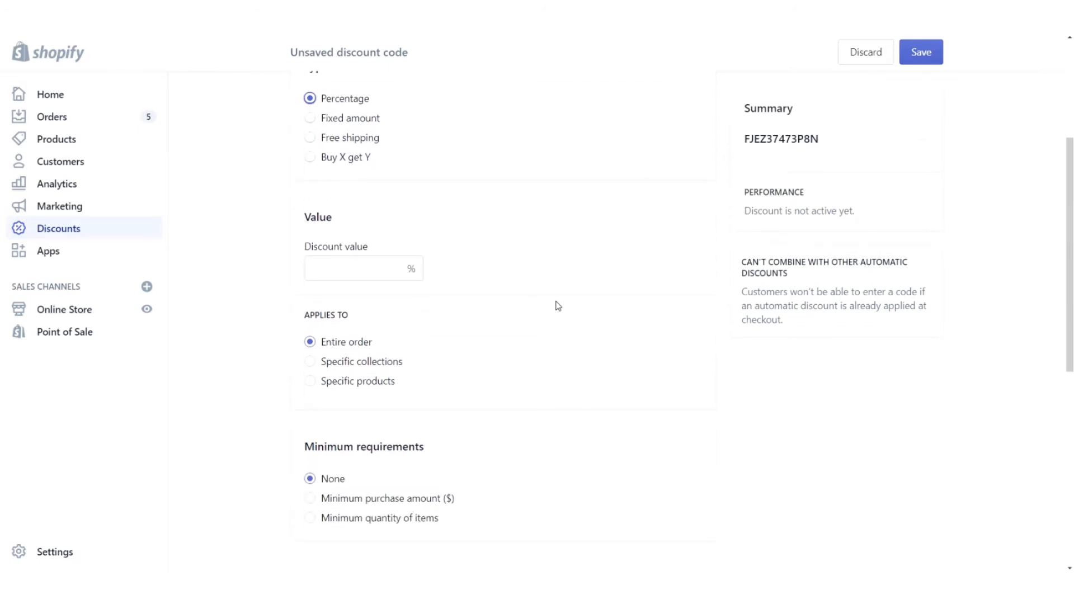
pyautogui.click(358, 267)
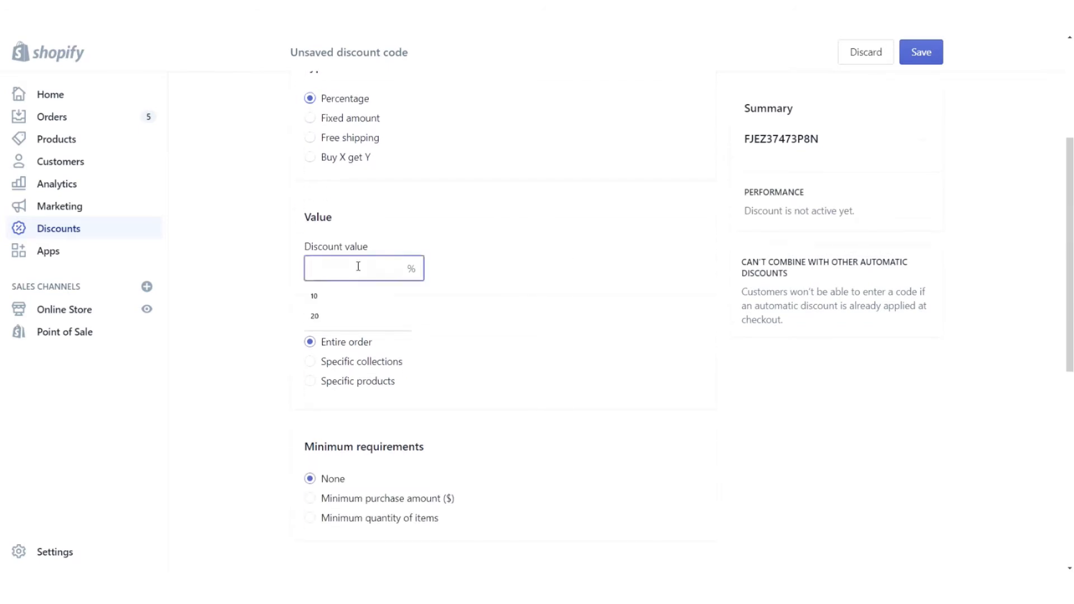
pyautogui.click(346, 304)
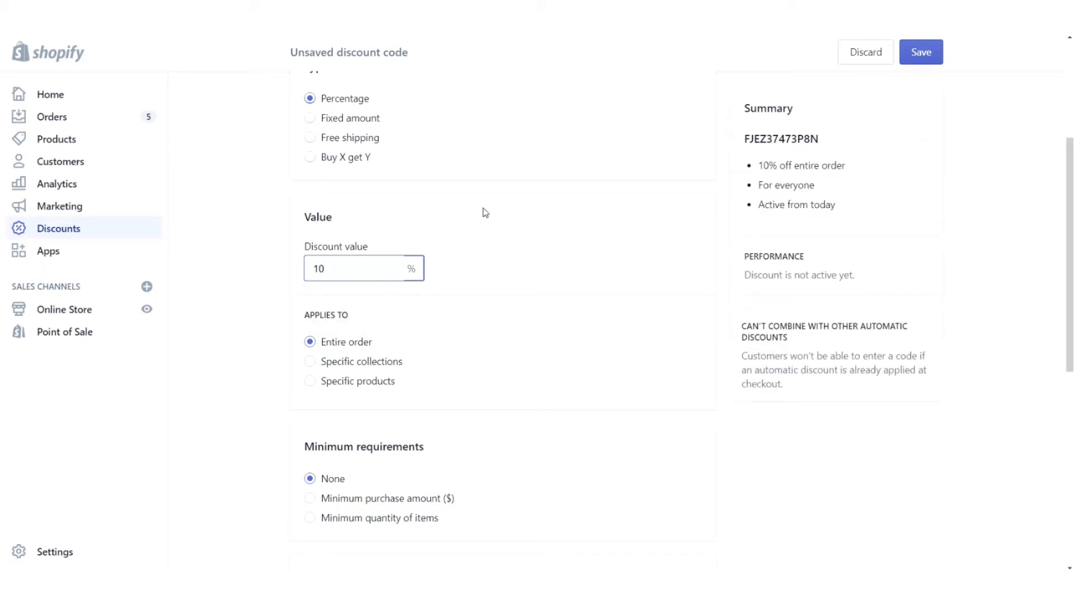
# - Limit the discount to specific collections and add the Ladies collection
pyautogui.click(341, 370)
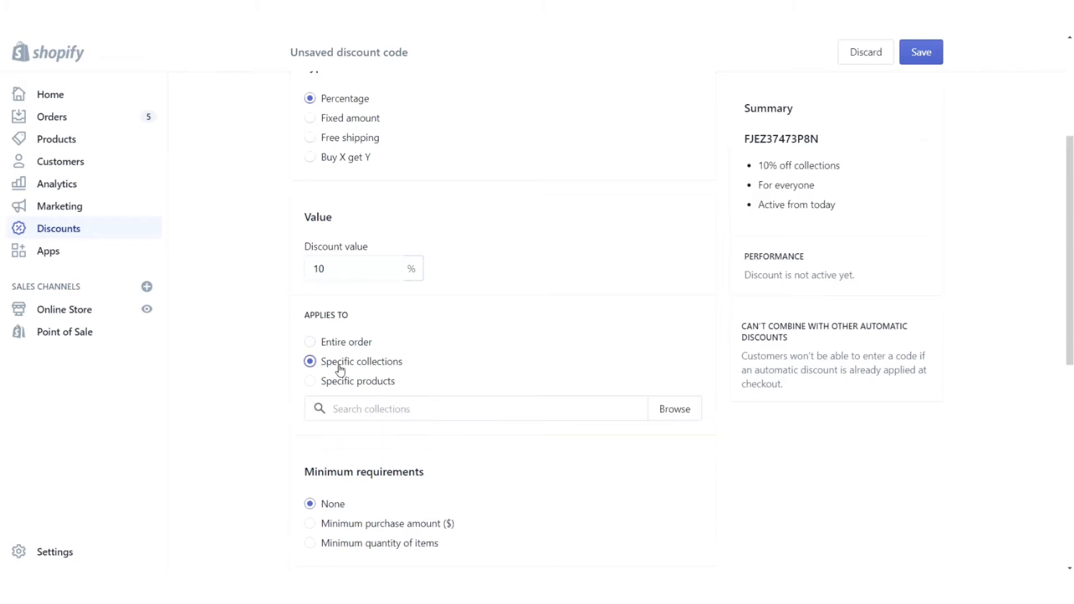
pyautogui.click(688, 417)
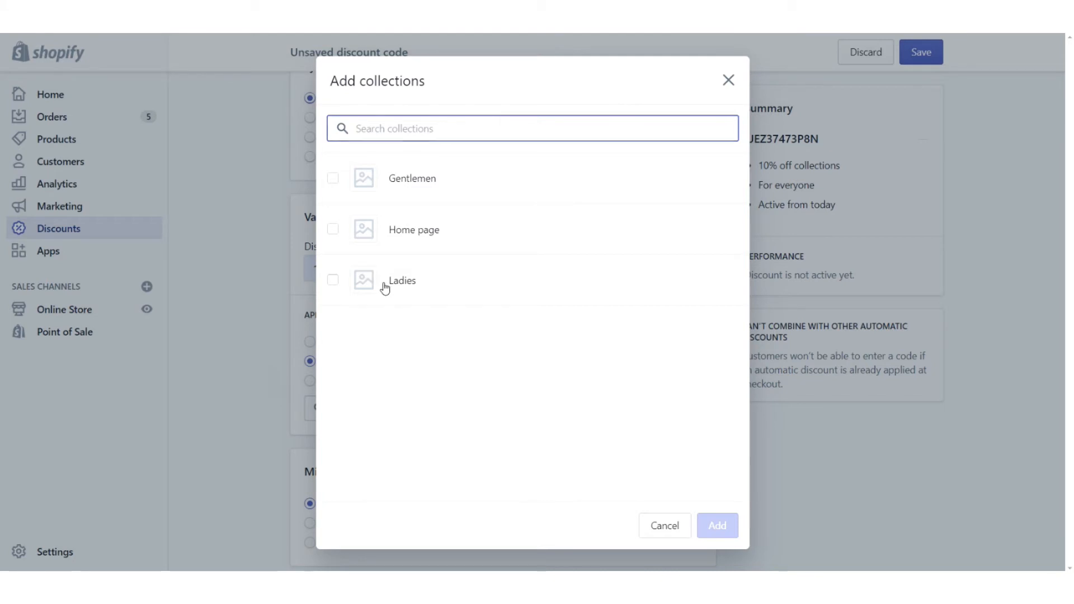
pyautogui.click(385, 288)
pyautogui.click(726, 529)
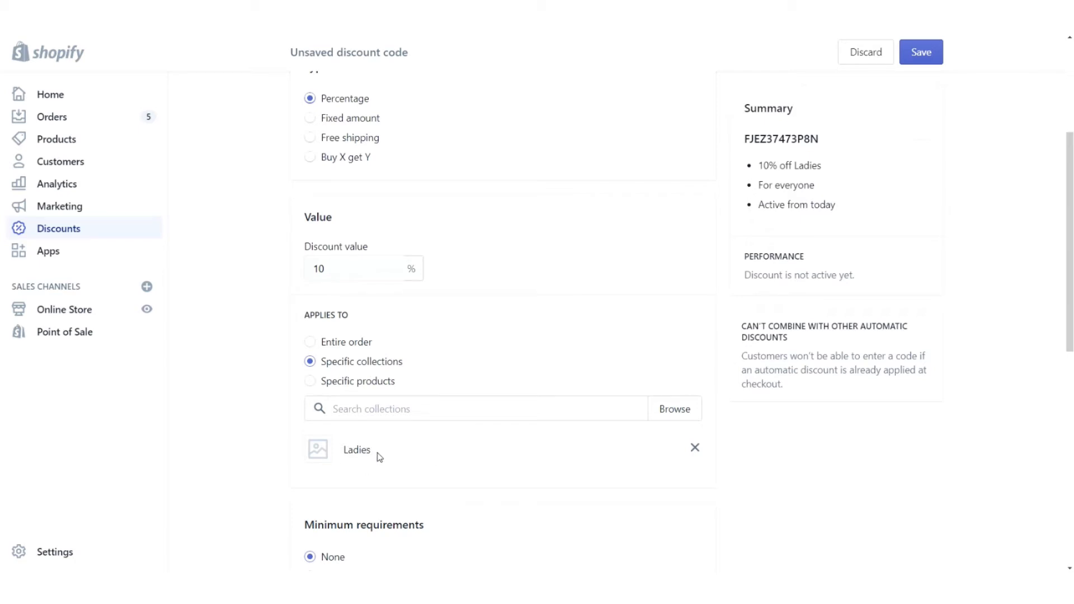
# - Limit the discount to all variants of the Flamingo Suit and Stylish Blazer, and set it back to the entire order
pyautogui.click(341, 383)
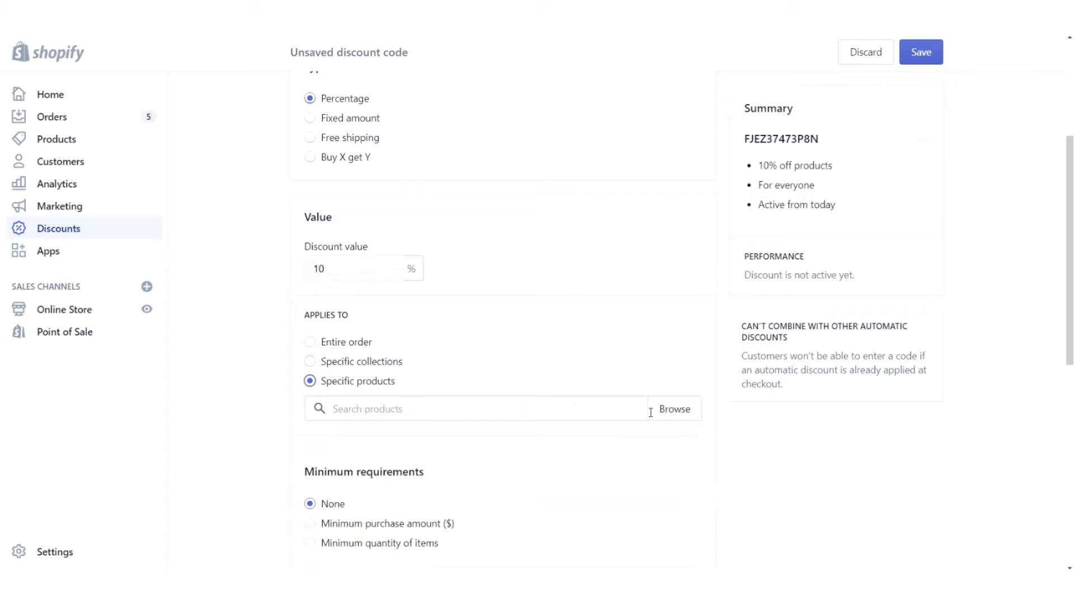
pyautogui.click(670, 416)
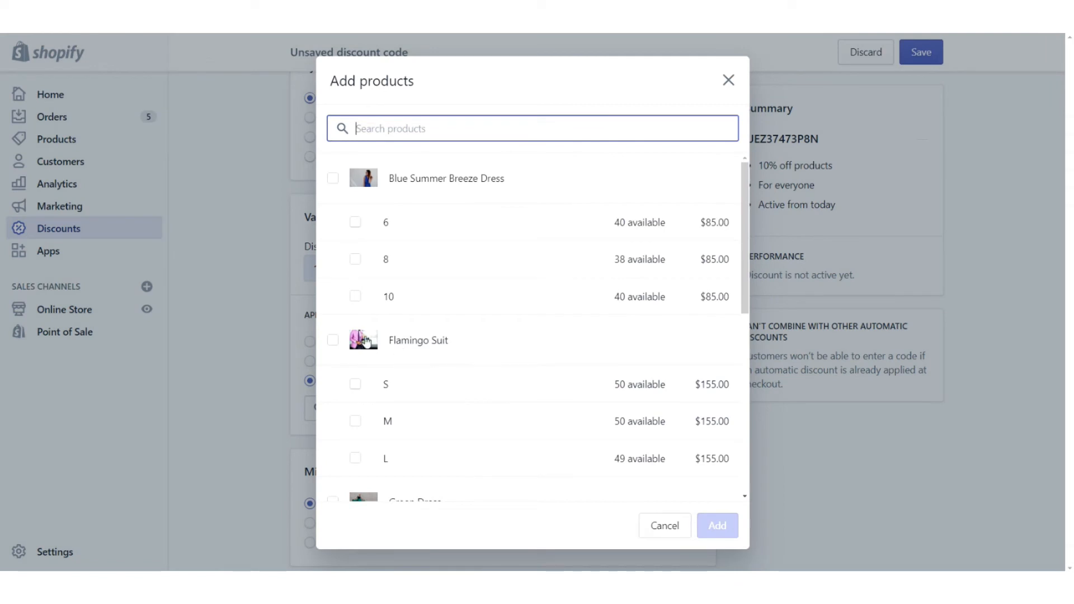
pyautogui.click(334, 343)
pyautogui.scroll(-3, 477, 338)
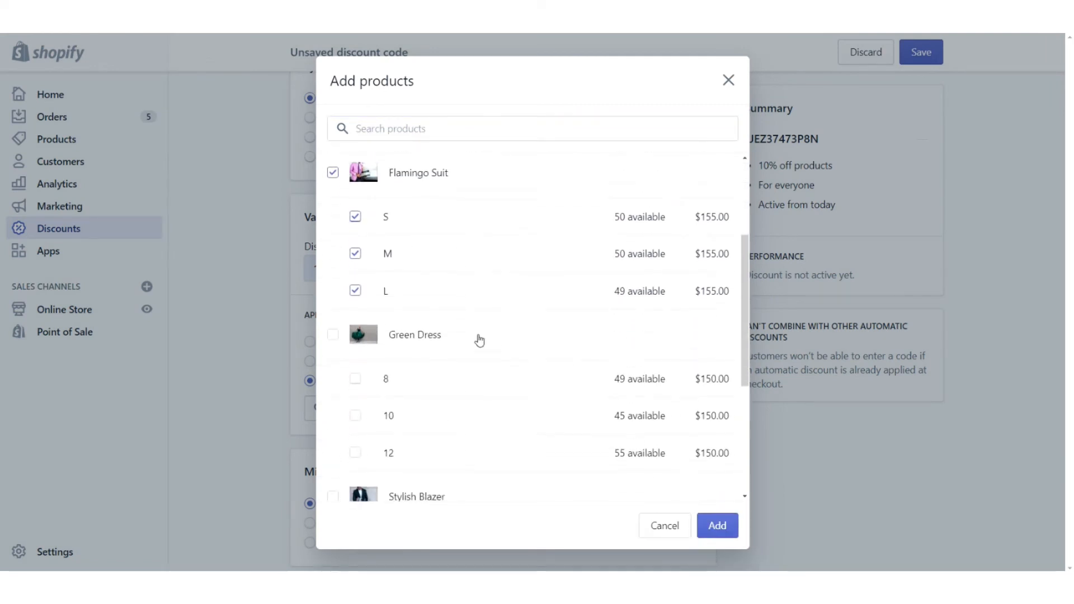
pyautogui.scroll(-1, 452, 368)
pyautogui.scroll(-1, 452, 368)
pyautogui.click(333, 385)
pyautogui.click(725, 526)
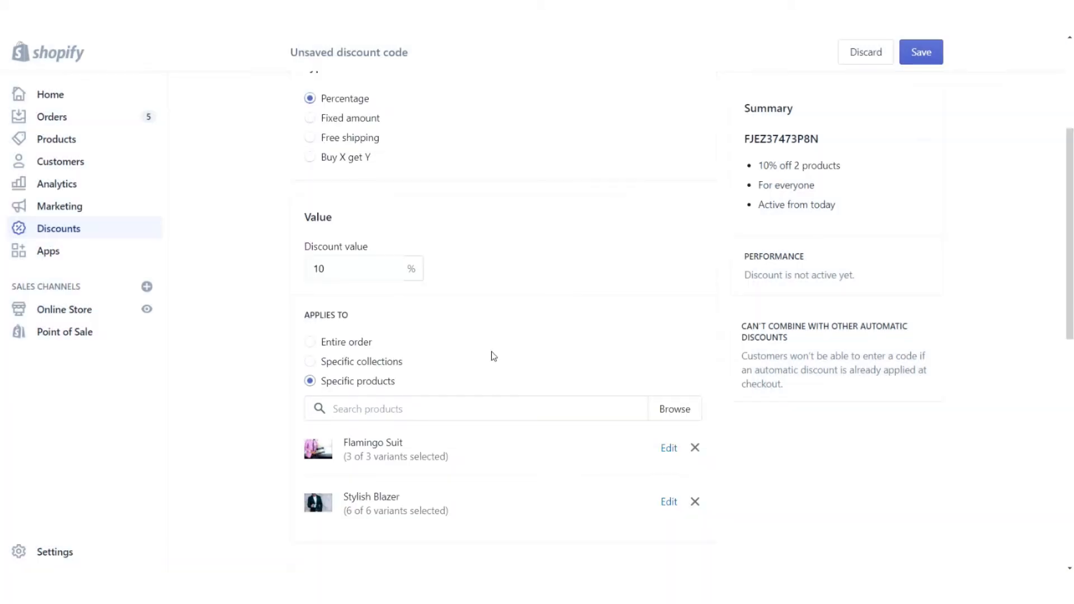
pyautogui.scroll(-2, 568, 331)
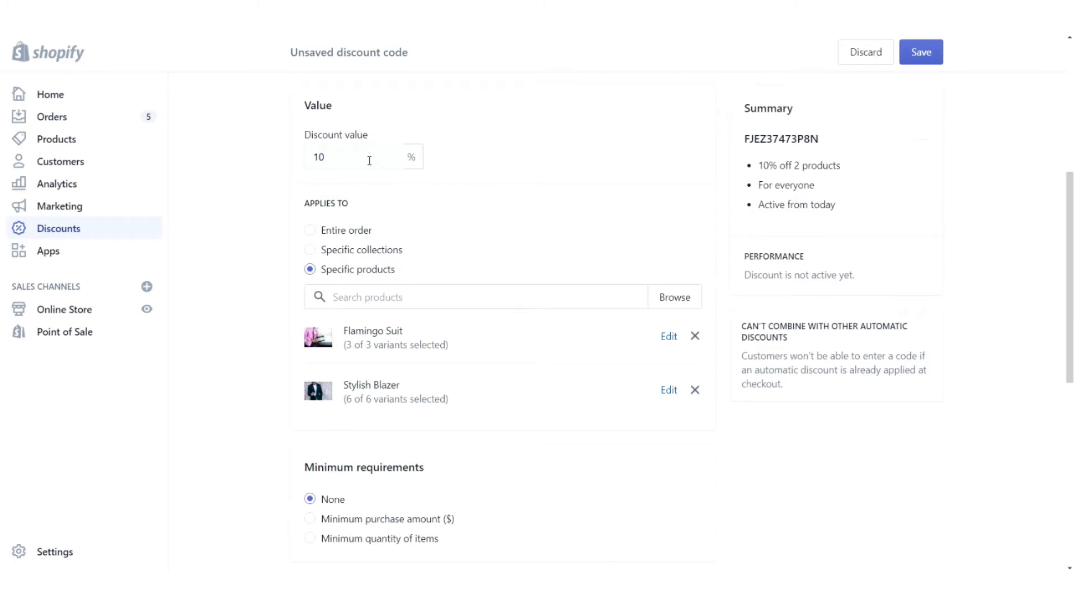
pyautogui.click(334, 234)
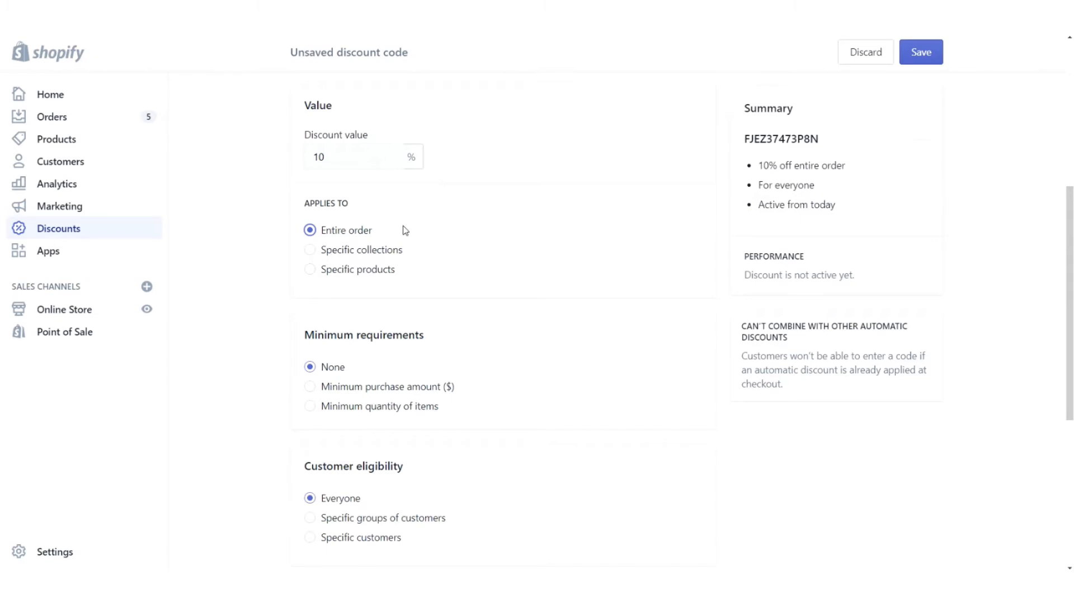
# - Require a minimum purchase amount of $50.00 for the discount
pyautogui.scroll(-1, 532, 344)
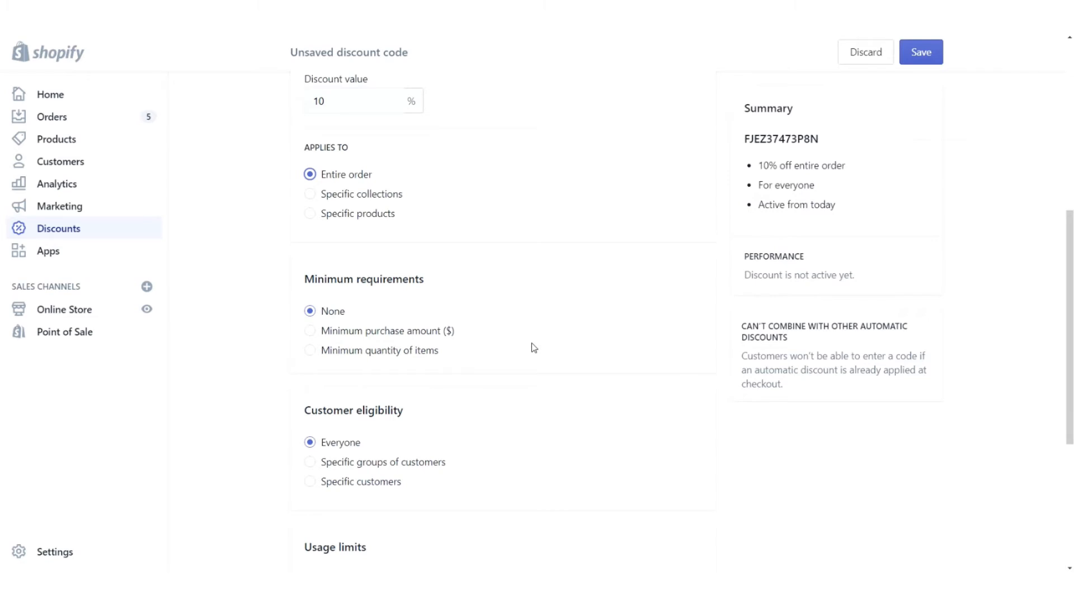
pyautogui.click(374, 330)
pyautogui.click(384, 354)
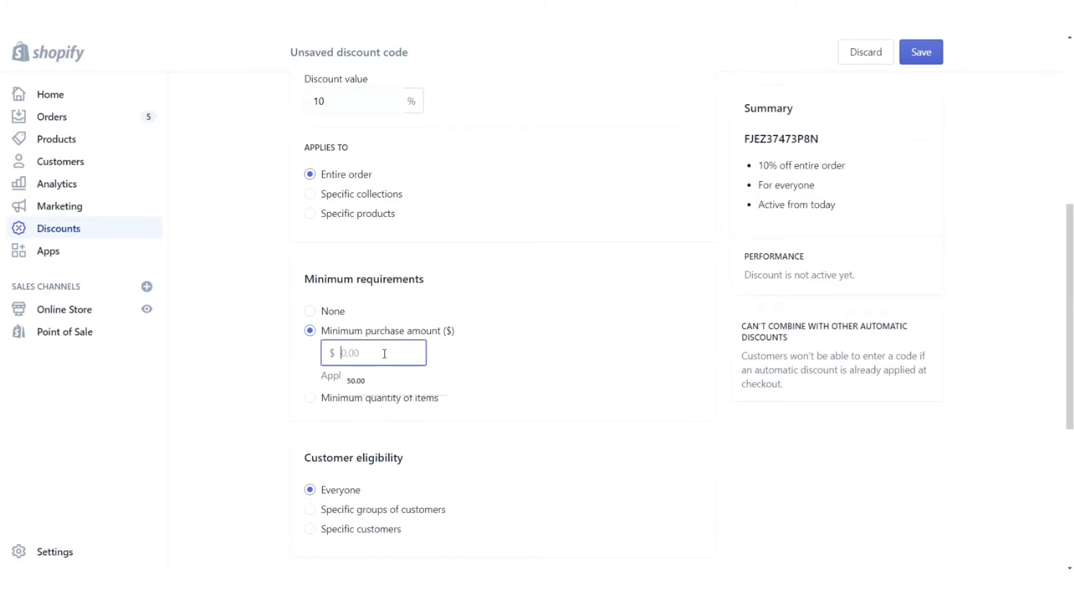
pyautogui.click(379, 383)
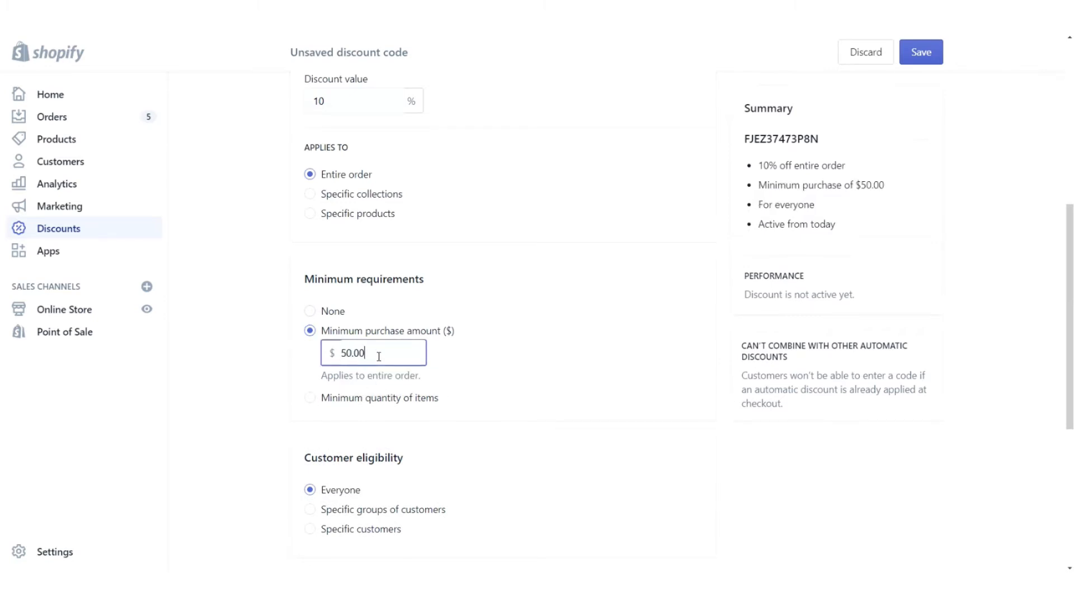
# - Require a minimum quantity of 4 items for the discount, and reset the minimum requirement to None
pyautogui.click(313, 399)
pyautogui.click(384, 416)
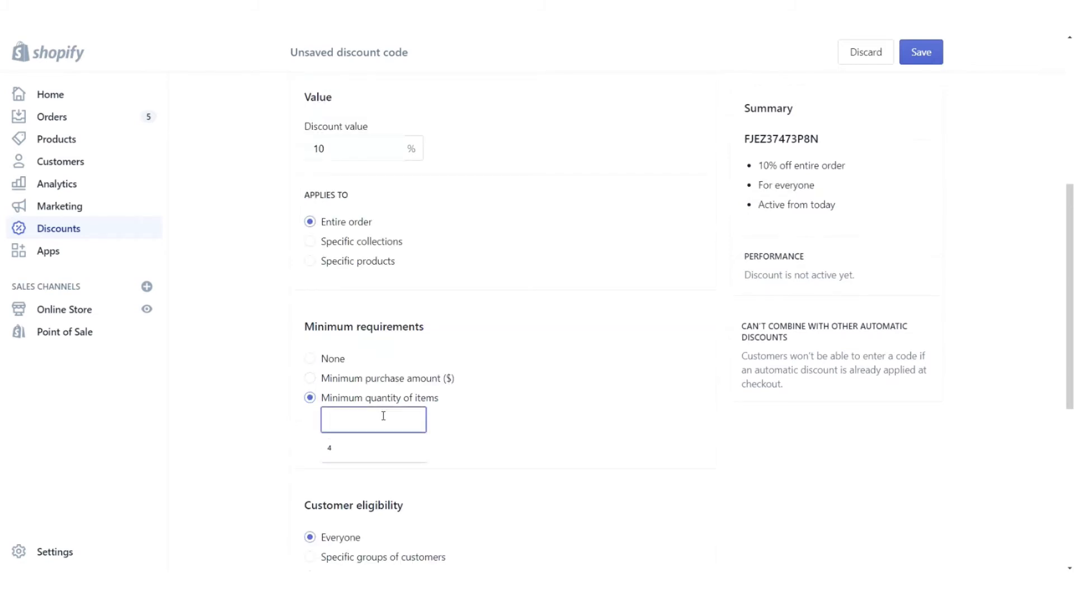
pyautogui.click(376, 443)
pyautogui.click(484, 408)
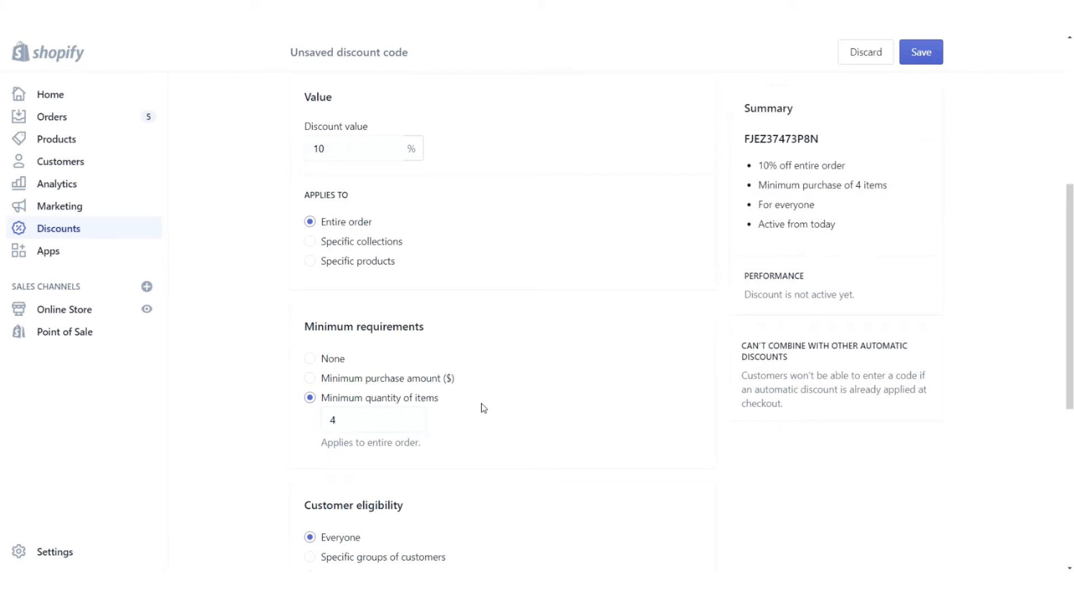
pyautogui.scroll(5, 495, 410)
pyautogui.scroll(-5, 498, 410)
pyautogui.click(328, 362)
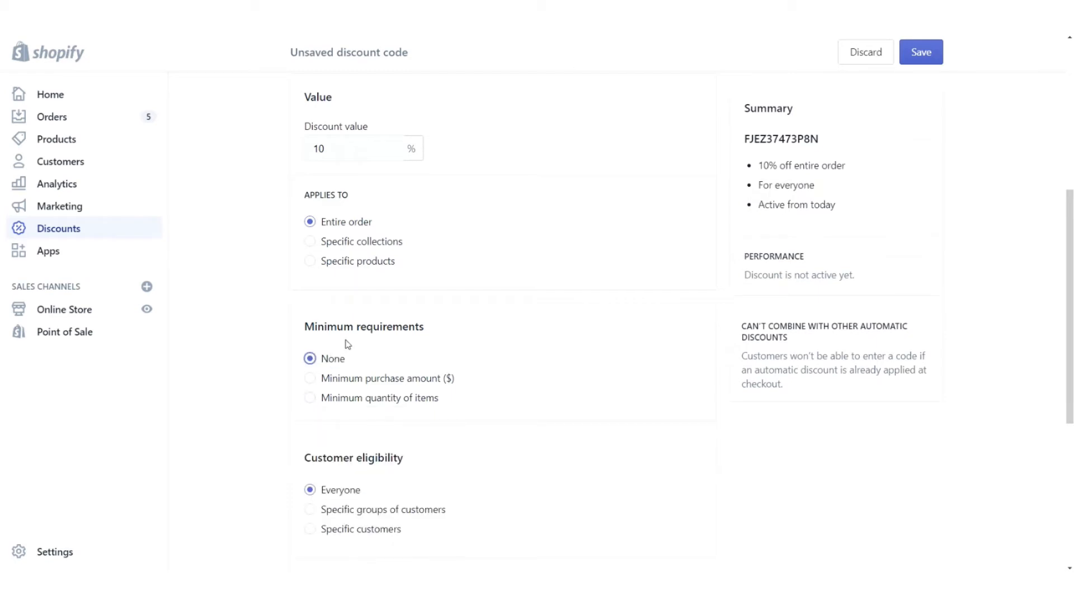
# - Switch the discount to the specific products chosen earlier and back to the entire order
pyautogui.click(326, 266)
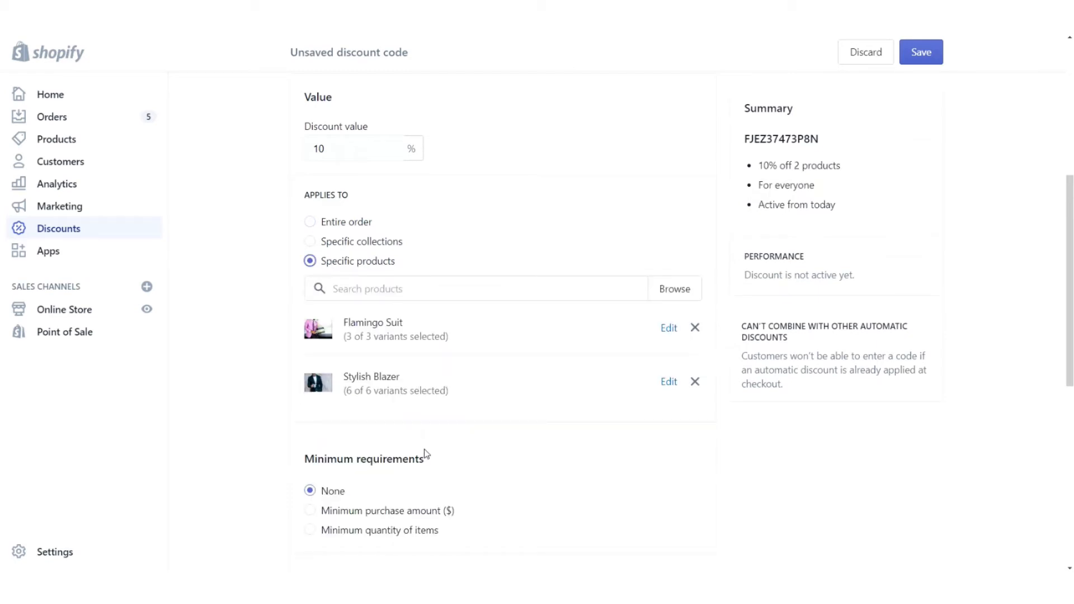
pyautogui.scroll(-1, 470, 434)
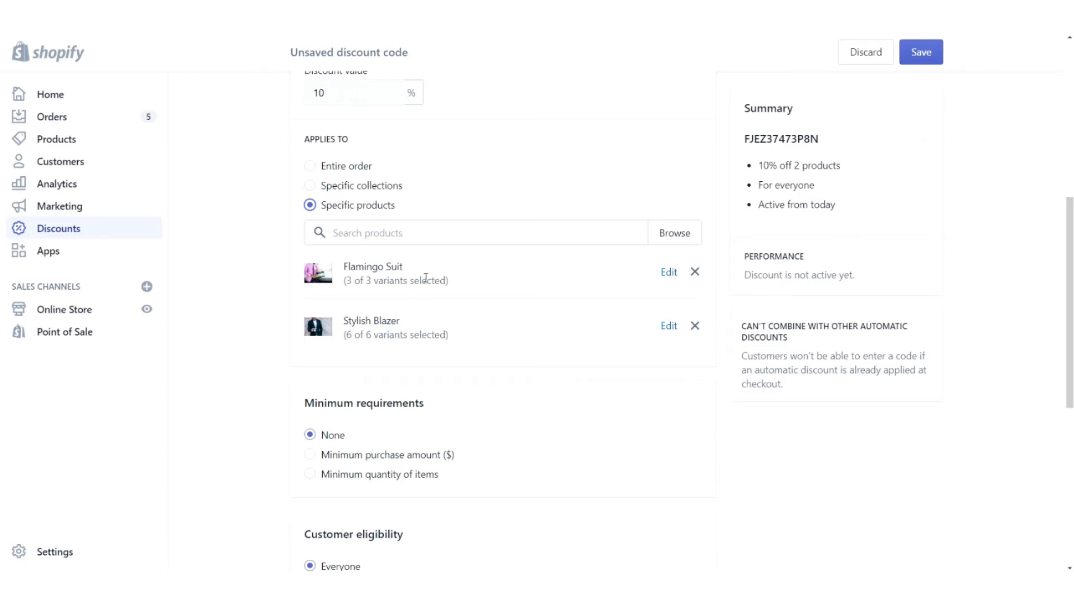
pyautogui.click(333, 166)
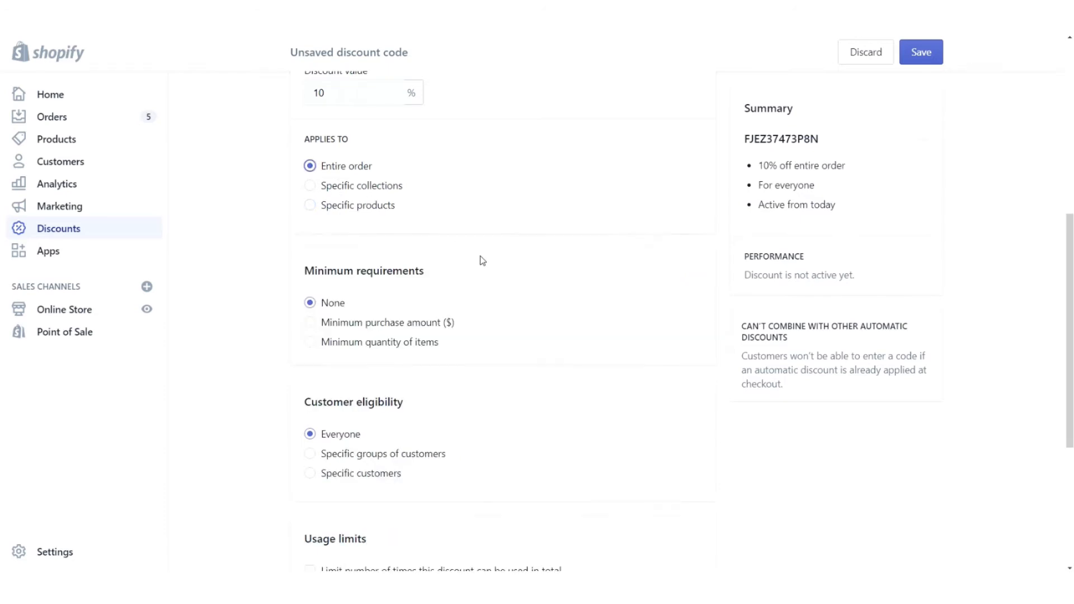
# - Set customer eligibility to specific groups of customers and view the available groups without adding any
pyautogui.scroll(-2, 476, 257)
pyautogui.scroll(-3, 498, 258)
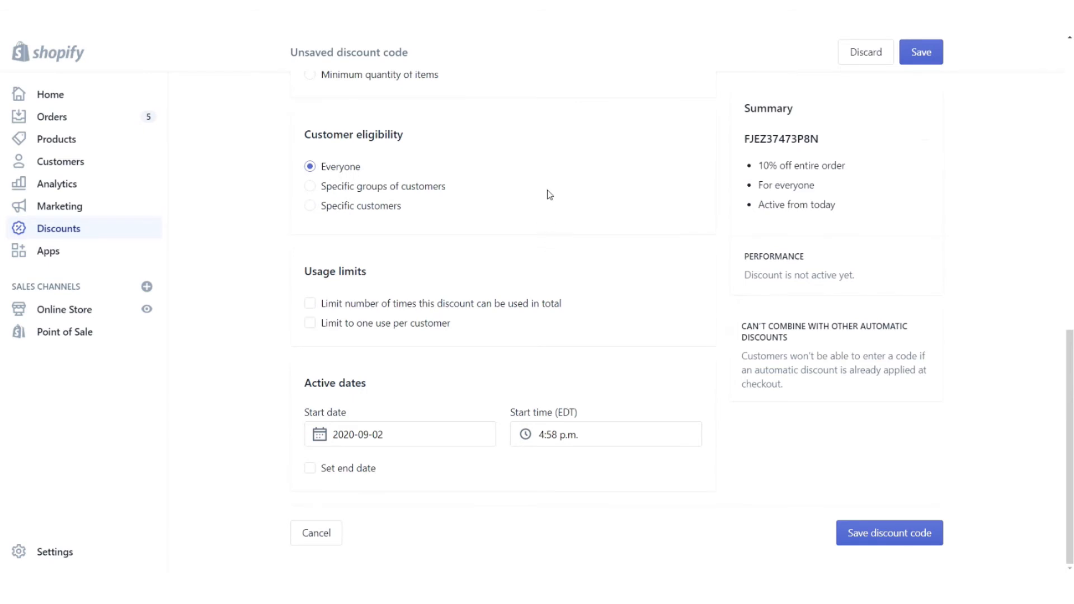
pyautogui.click(332, 193)
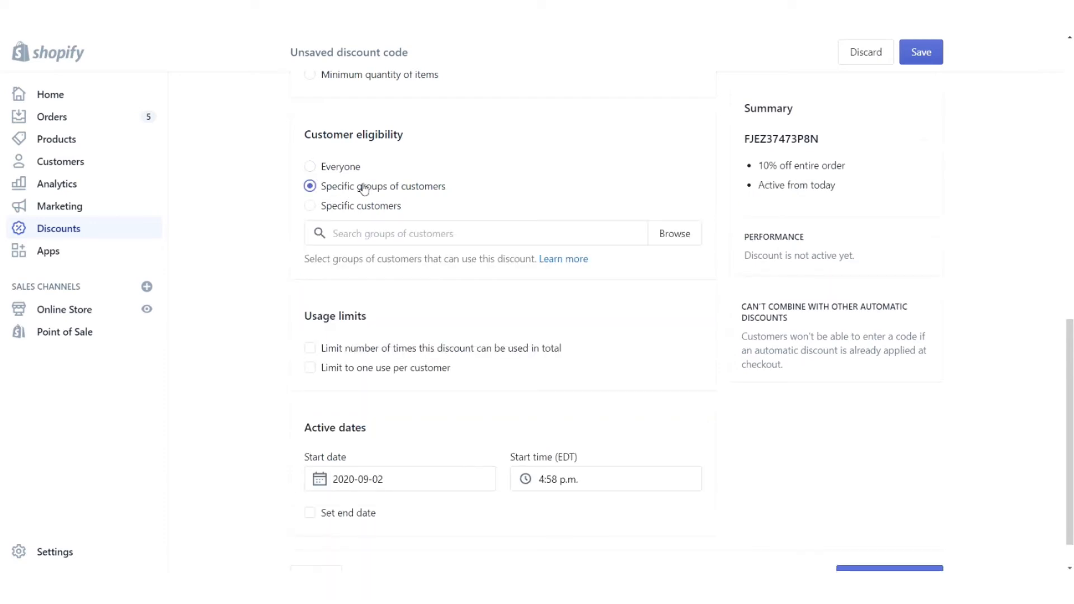
pyautogui.click(675, 234)
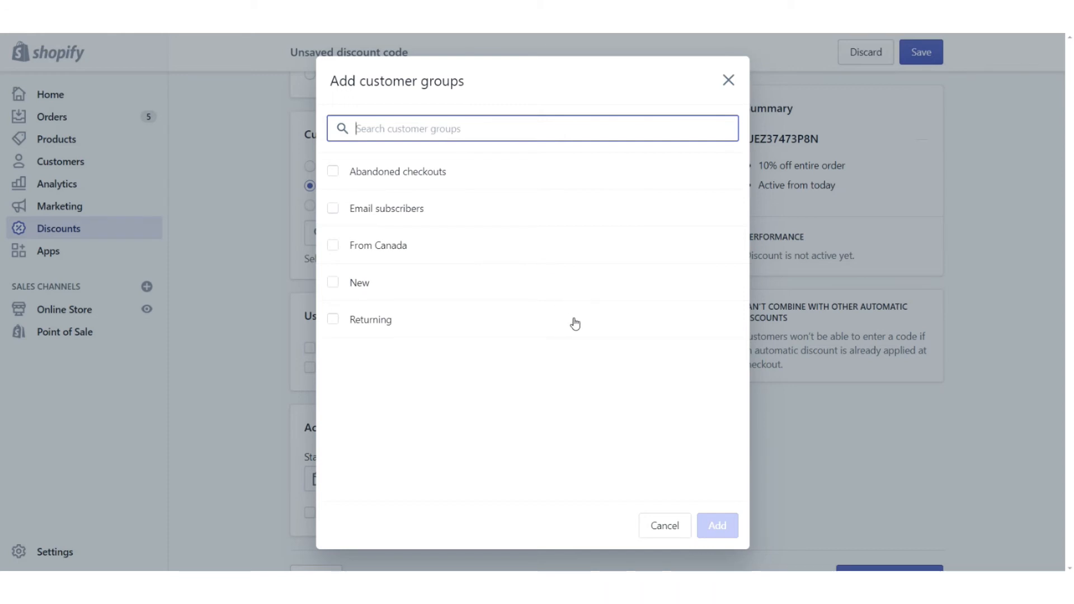
pyautogui.click(667, 529)
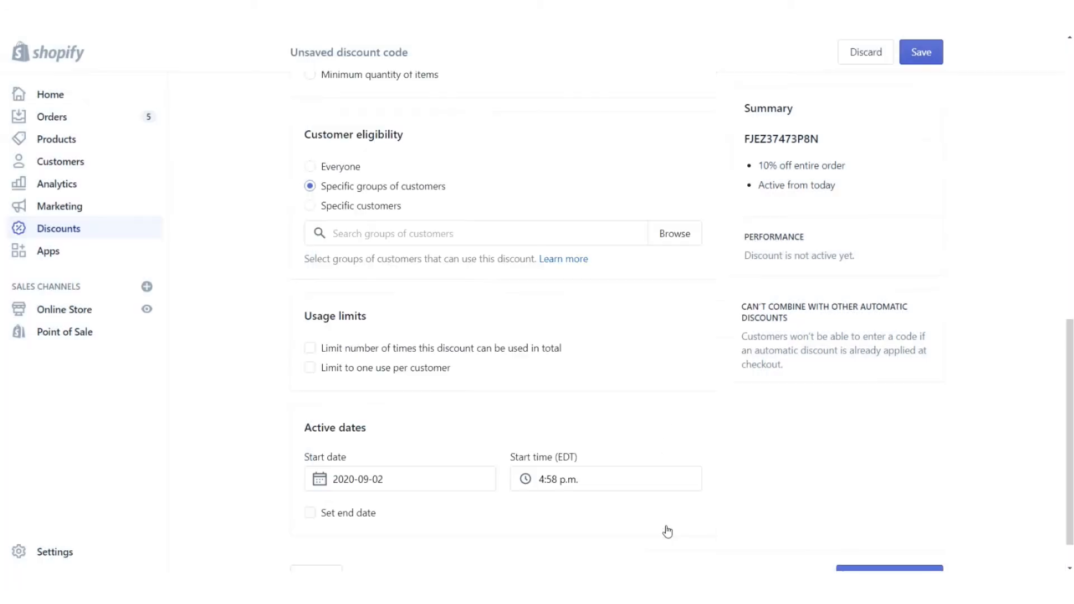
# - Restrict customer eligibility to specific customers, add the second listed customer, and reset eligibility to Everyone
pyautogui.click(312, 207)
pyautogui.click(392, 238)
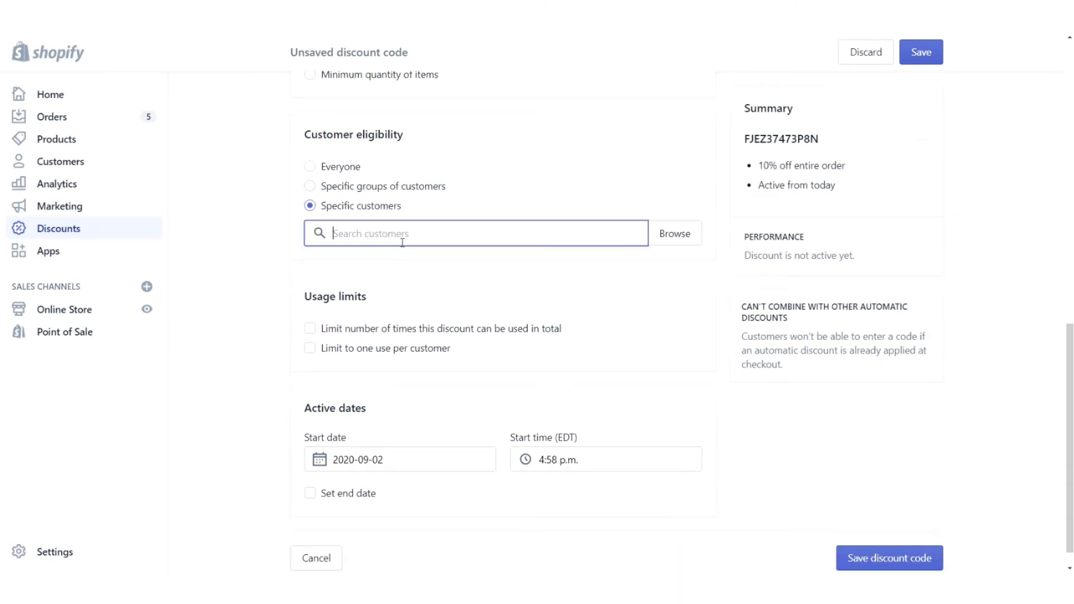
pyautogui.click(666, 241)
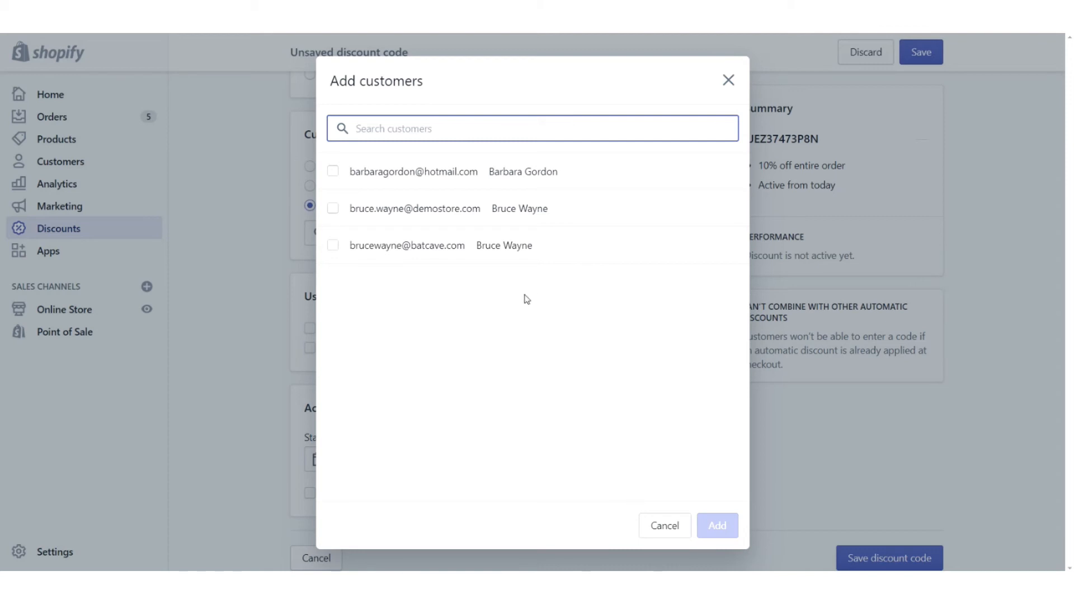
pyautogui.click(332, 209)
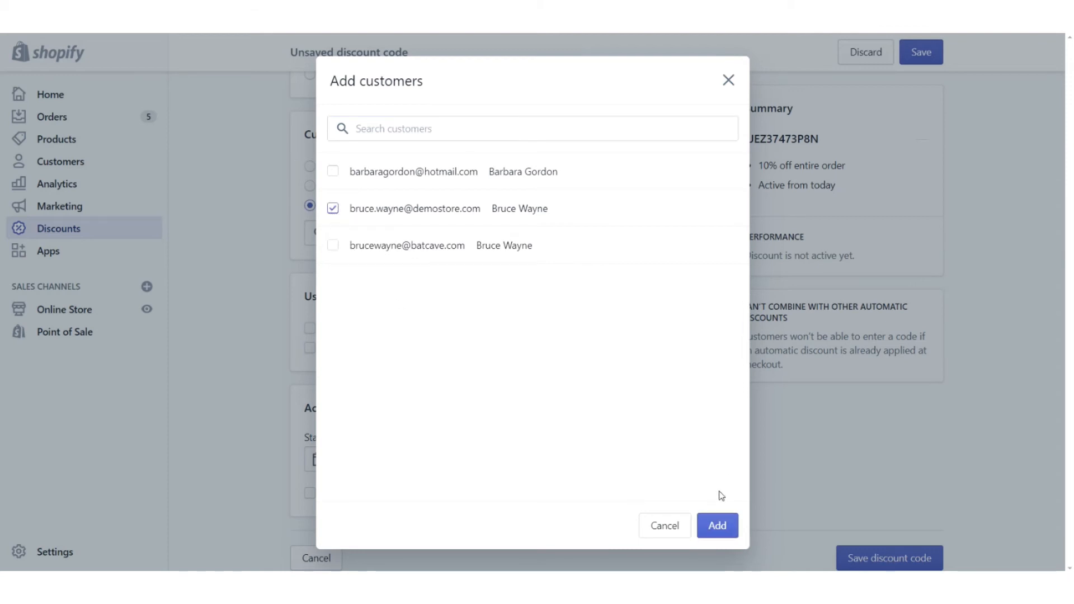
pyautogui.click(722, 525)
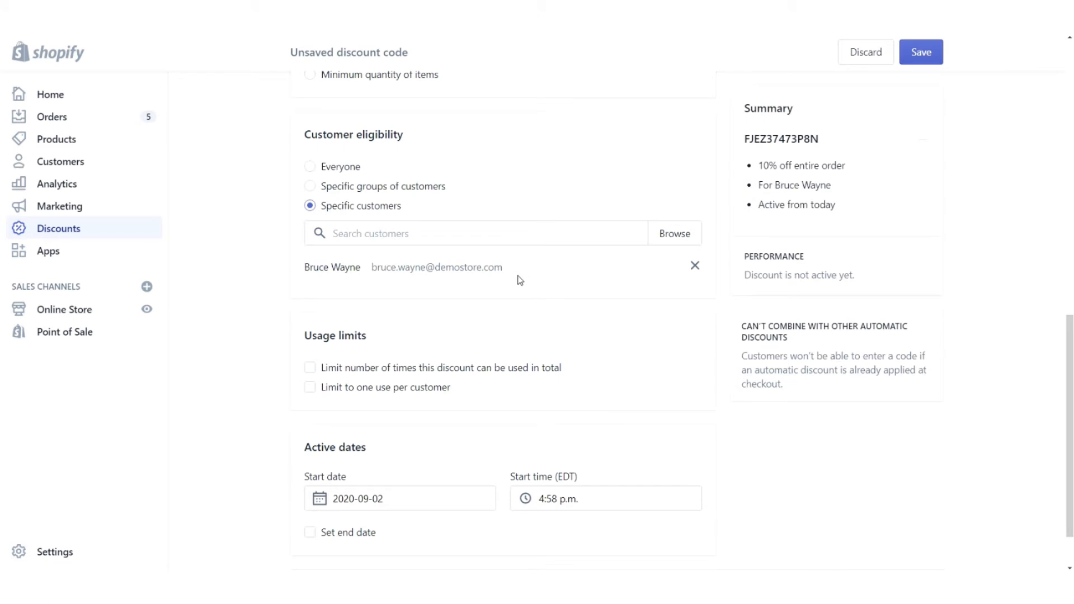
pyautogui.click(351, 170)
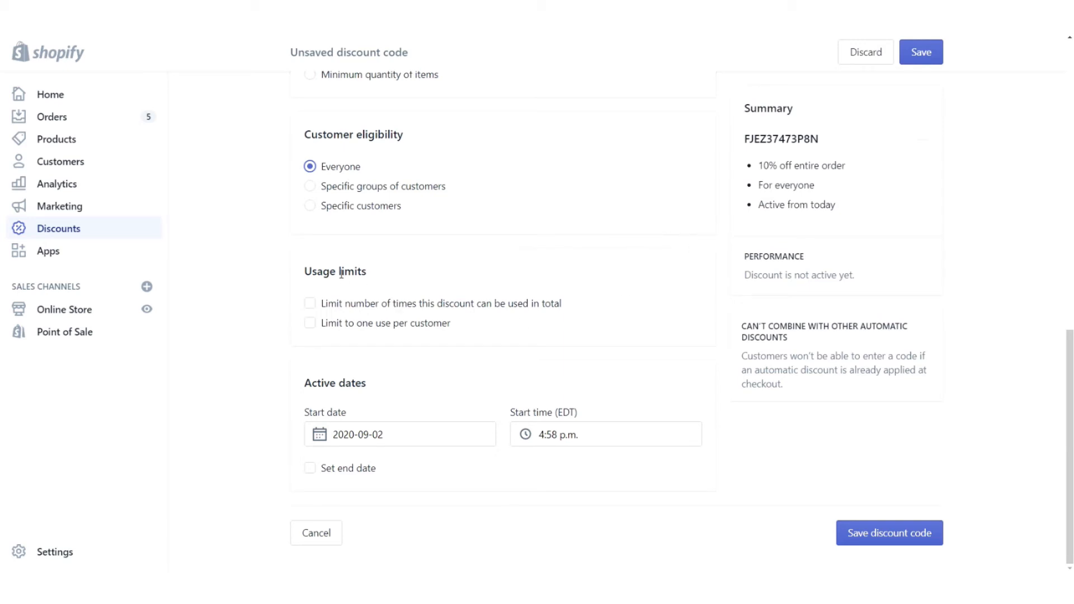
# - Limit the discount to 200 total uses, and replace that limit with one use per customer
pyautogui.click(380, 303)
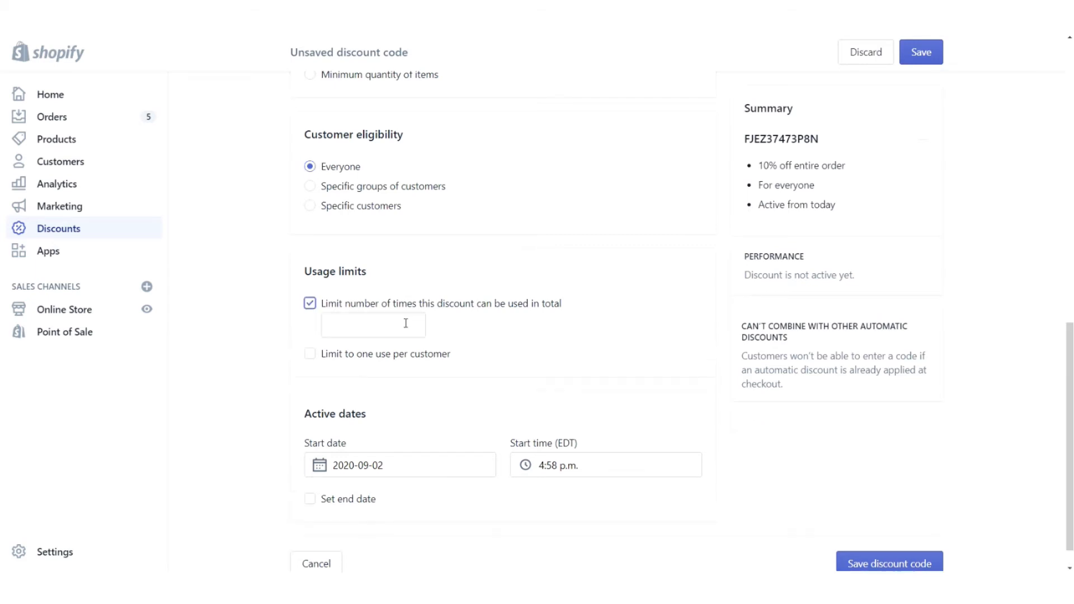
pyautogui.click(406, 323)
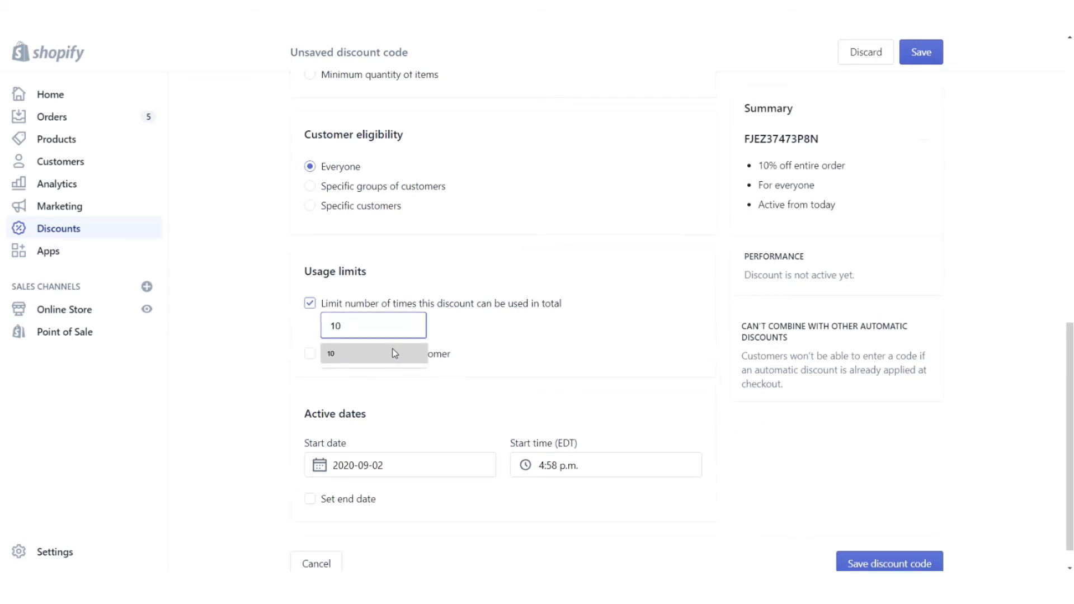
pyautogui.write('200')
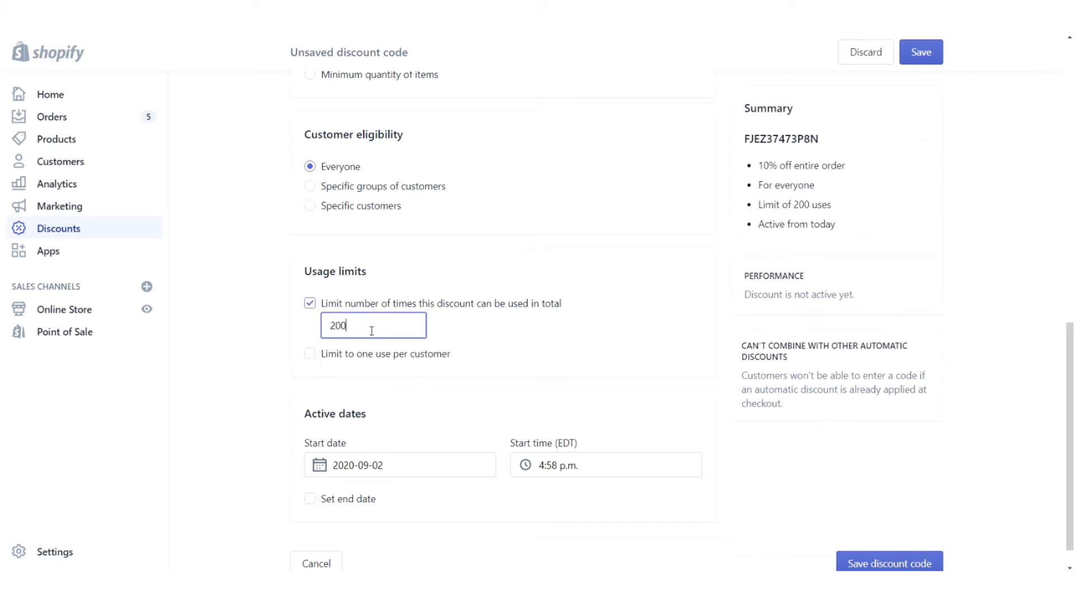
pyautogui.click(456, 332)
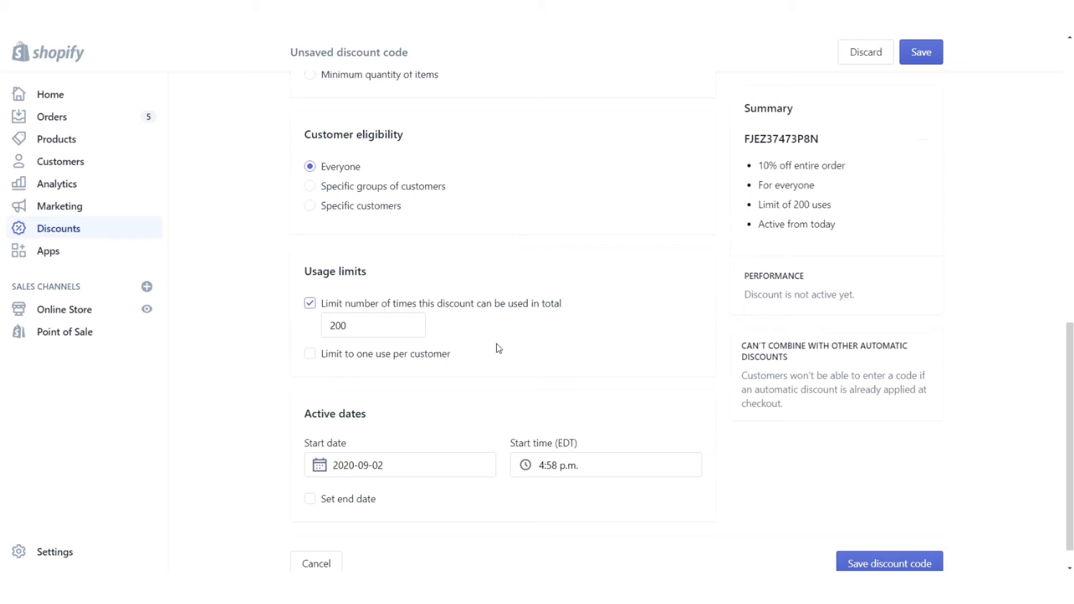
pyautogui.click(311, 356)
pyautogui.click(310, 304)
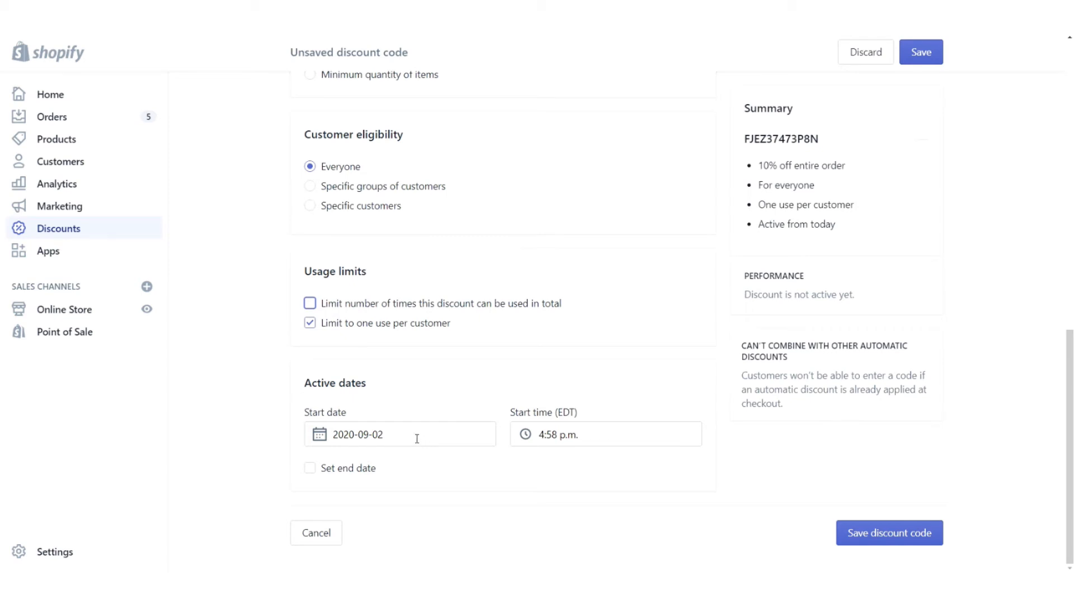
# - Set the discount's start date to 2020-09-09 and its start time to 12:00 a.m
pyautogui.click(460, 436)
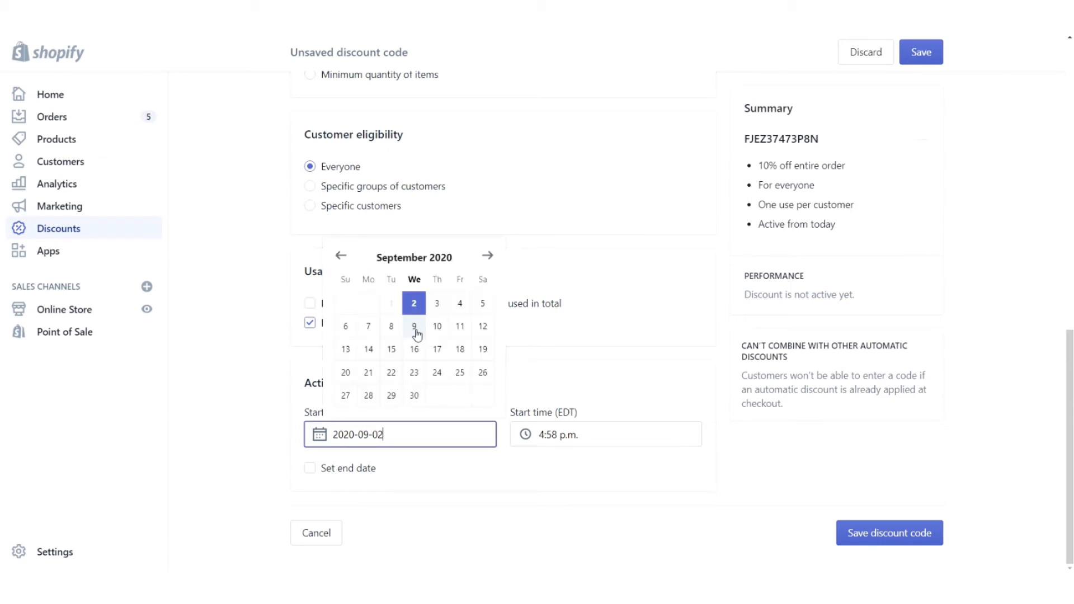
pyautogui.click(416, 330)
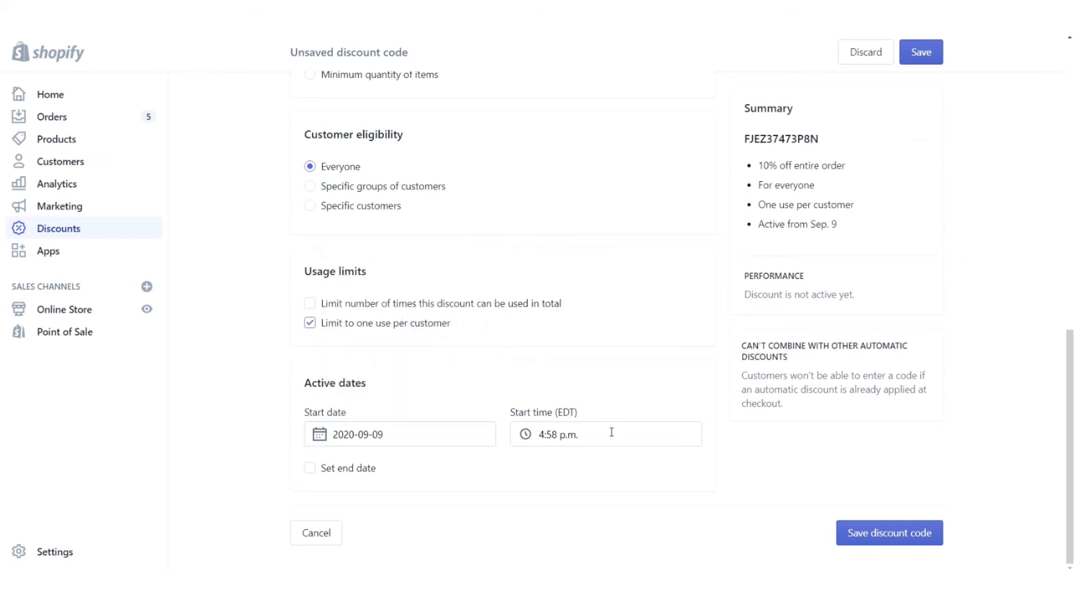
pyautogui.click(583, 441)
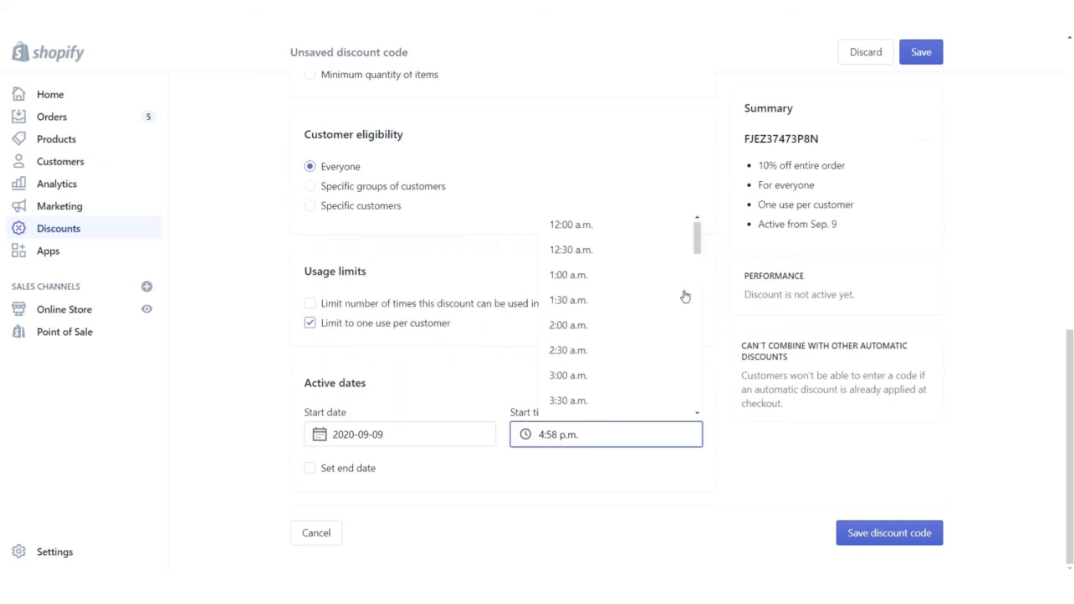
pyautogui.scroll(1, 559, 286)
pyautogui.click(610, 290)
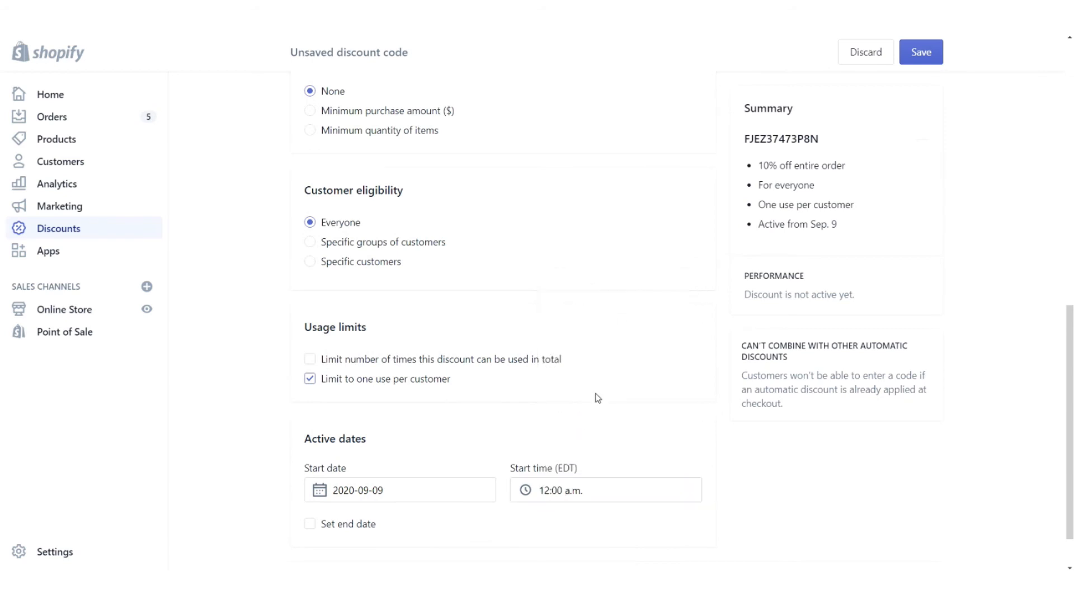
# - Add an end date of 2020-09-23 to the discount and review its start and end dates in the calendars
pyautogui.scroll(-1, 595, 398)
pyautogui.click(311, 473)
pyautogui.scroll(-1, 521, 391)
pyautogui.click(398, 471)
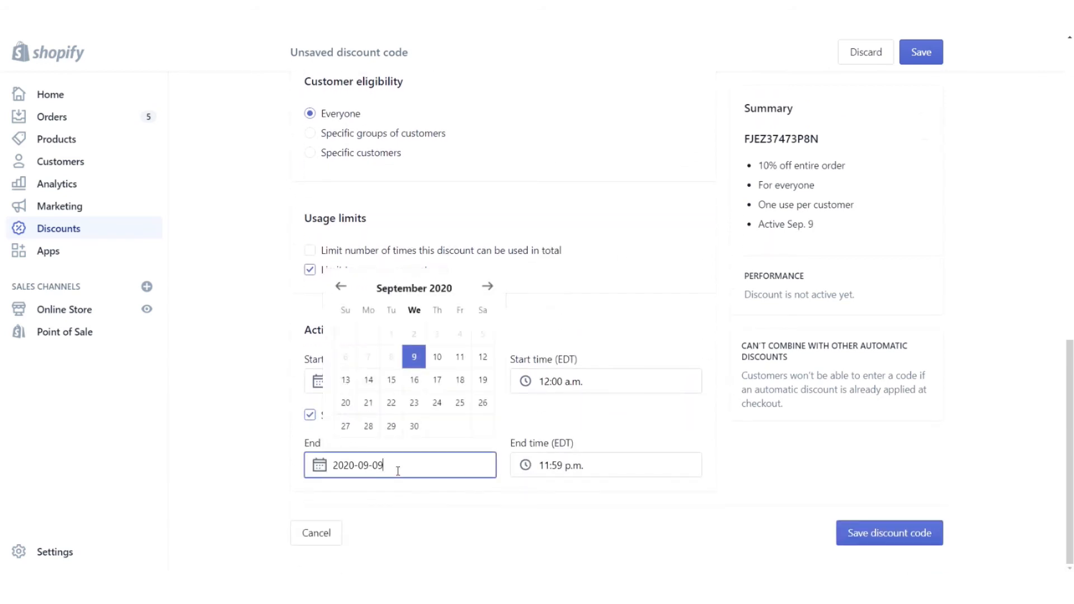
pyautogui.click(416, 407)
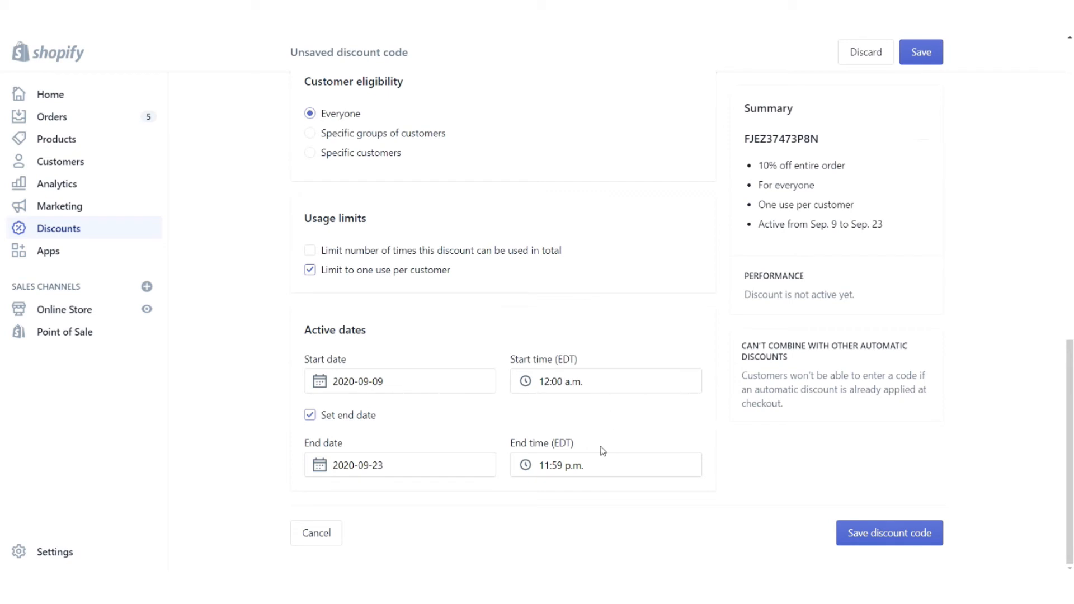
pyautogui.click(408, 382)
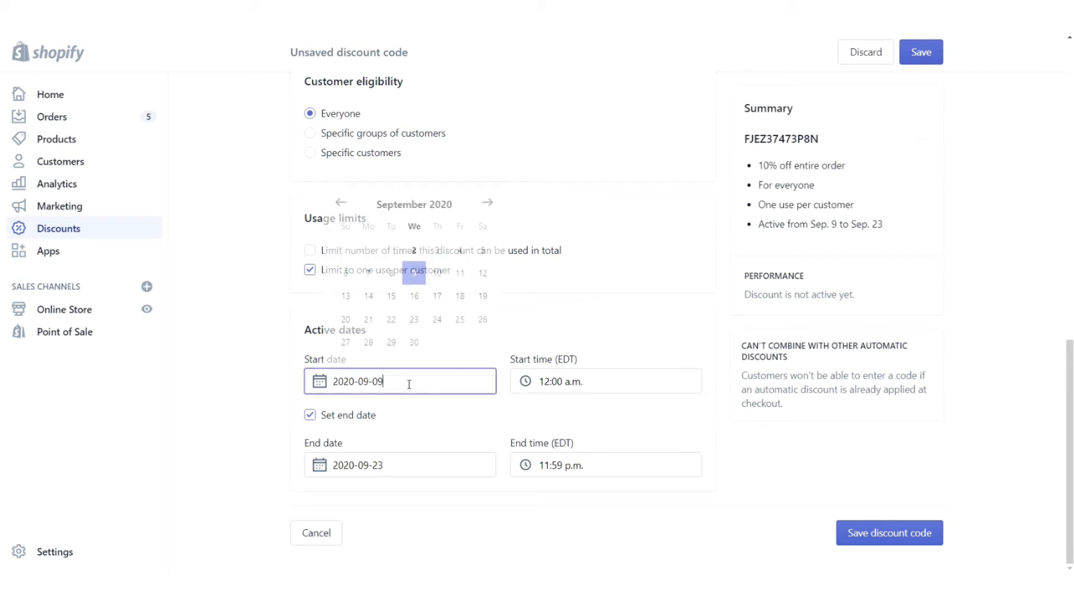
pyautogui.click(405, 465)
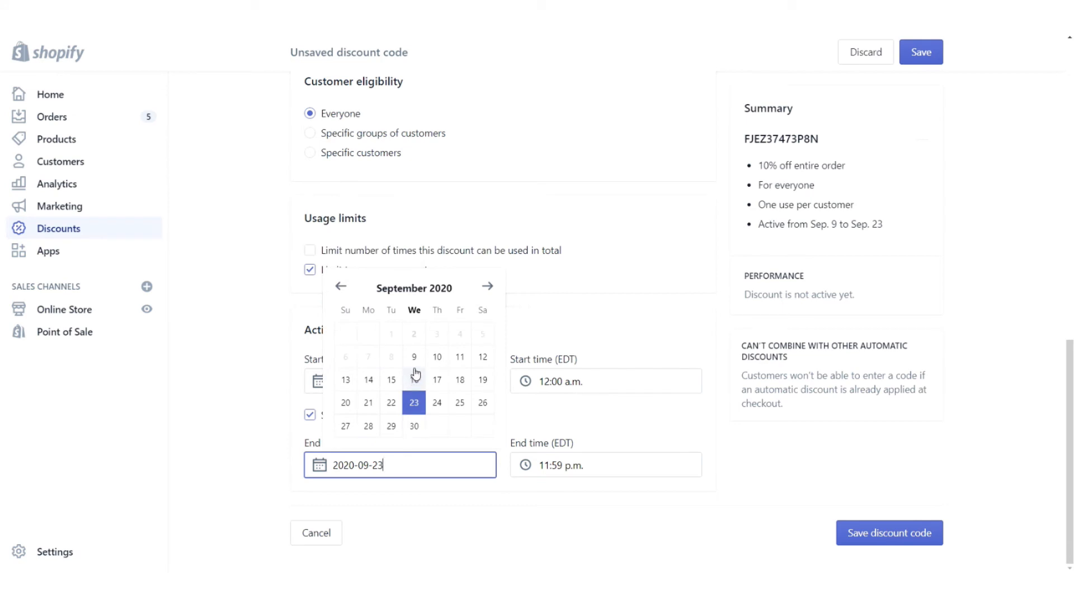
pyautogui.click(607, 346)
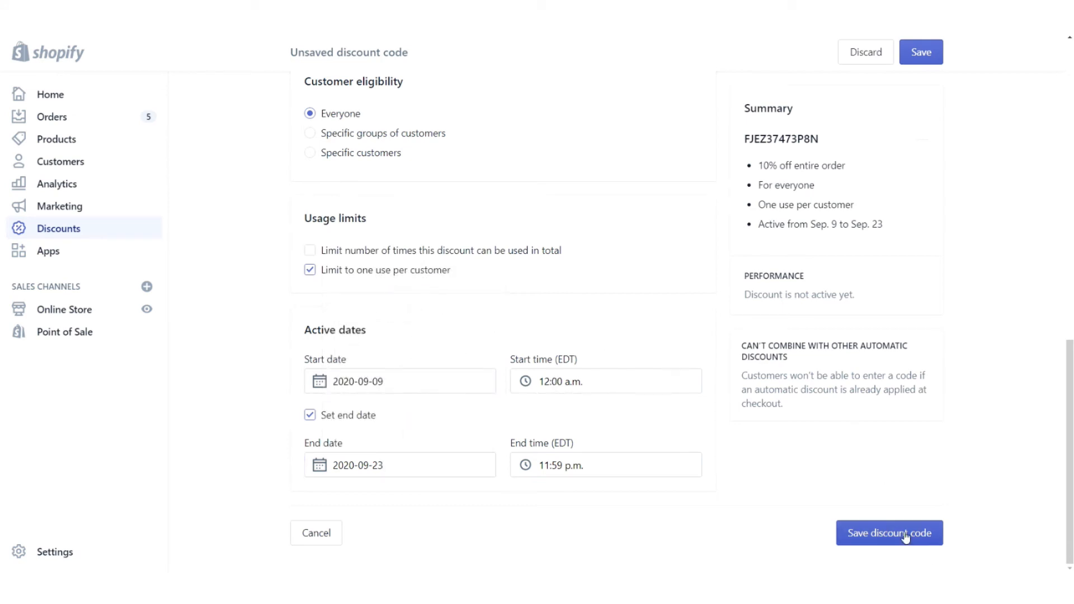
# - Discard all unsaved changes of the new discount code
pyautogui.scroll(12, 952, 341)
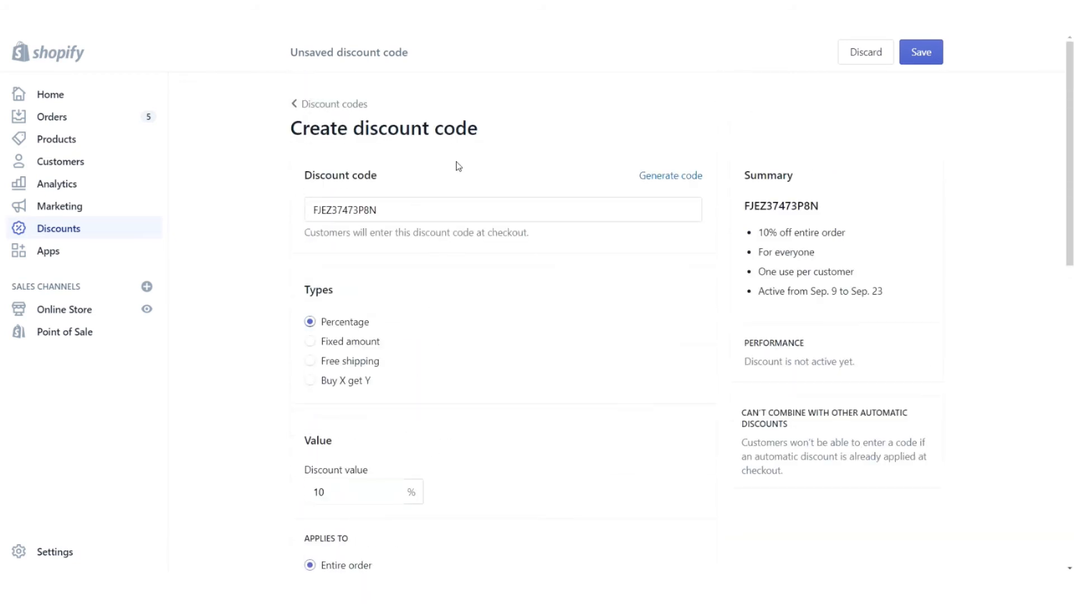
pyautogui.click(854, 56)
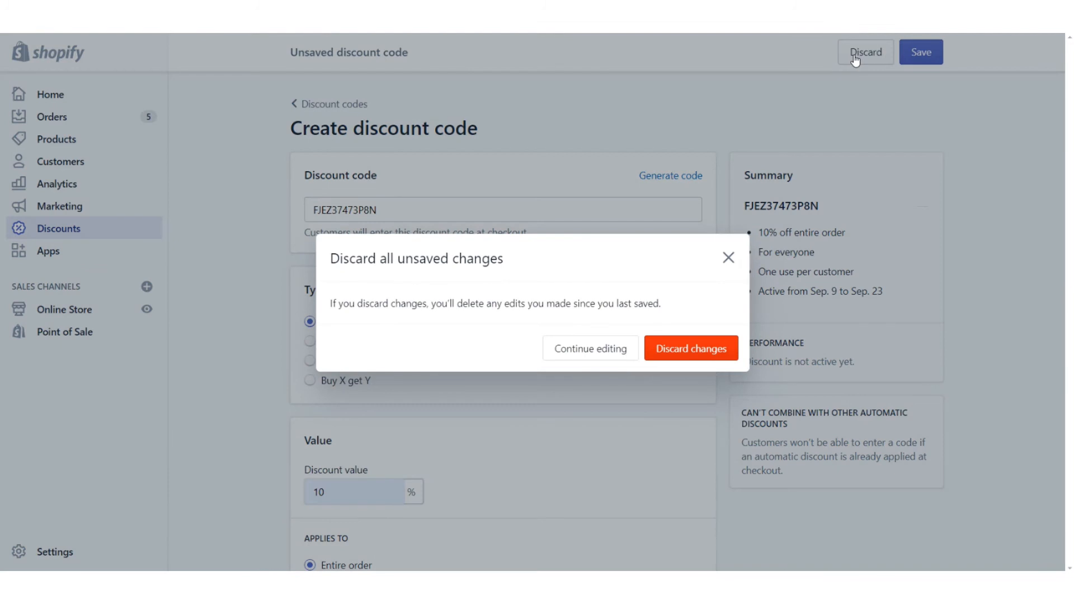
pyautogui.click(712, 340)
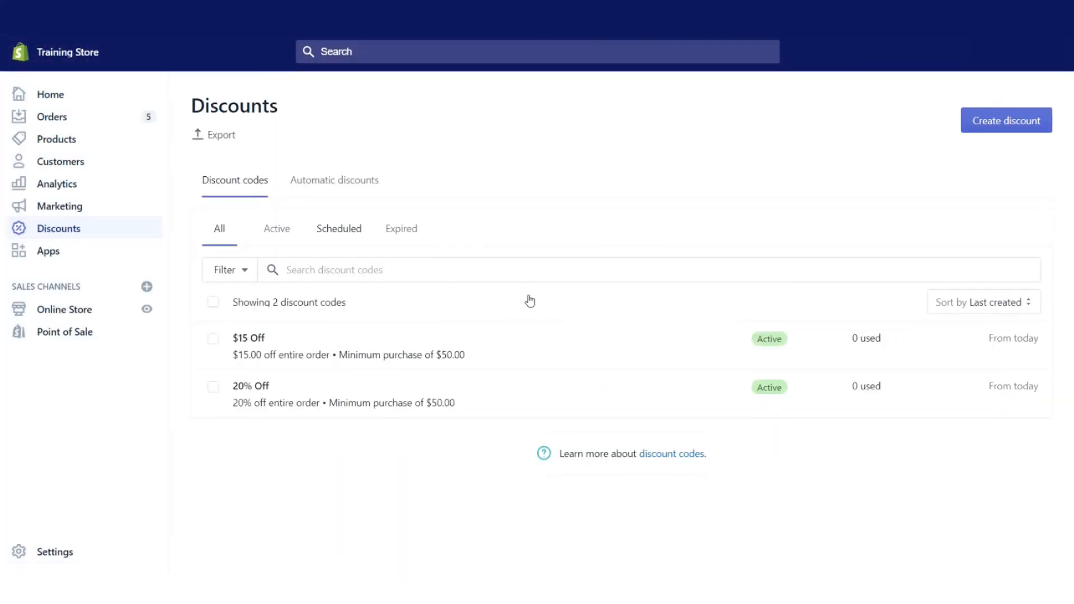
# - Open the $15 Off discount code and change its type to Buy X get Y
pyautogui.click(277, 350)
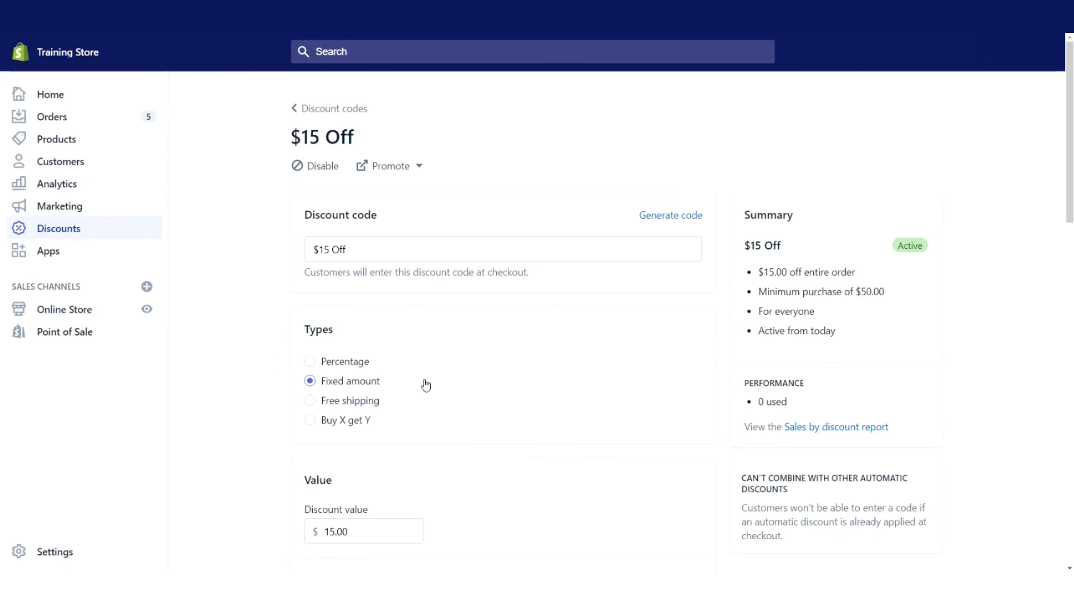
pyautogui.scroll(-2, 521, 344)
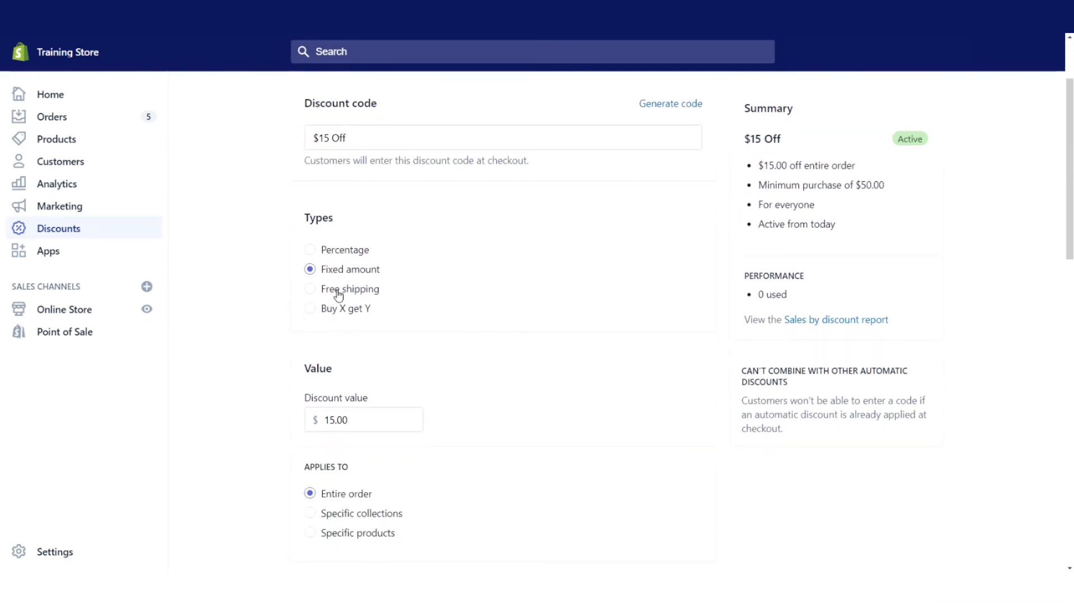
pyautogui.click(311, 311)
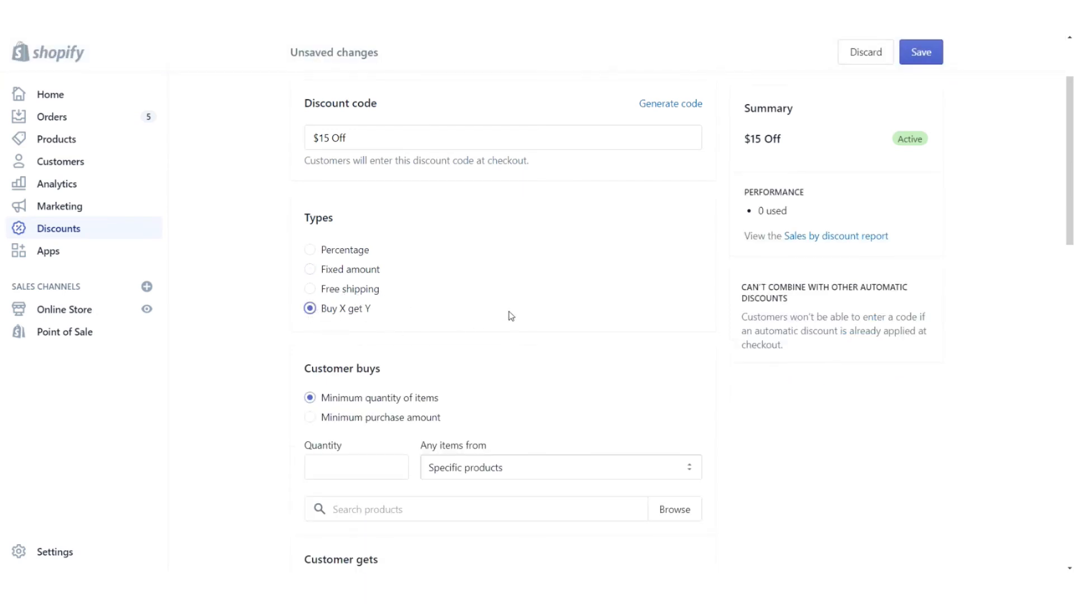
# - Require customers to buy a minimum quantity of 2 items from specific collections, adding the Gentlemen collection
pyautogui.scroll(-2, 543, 316)
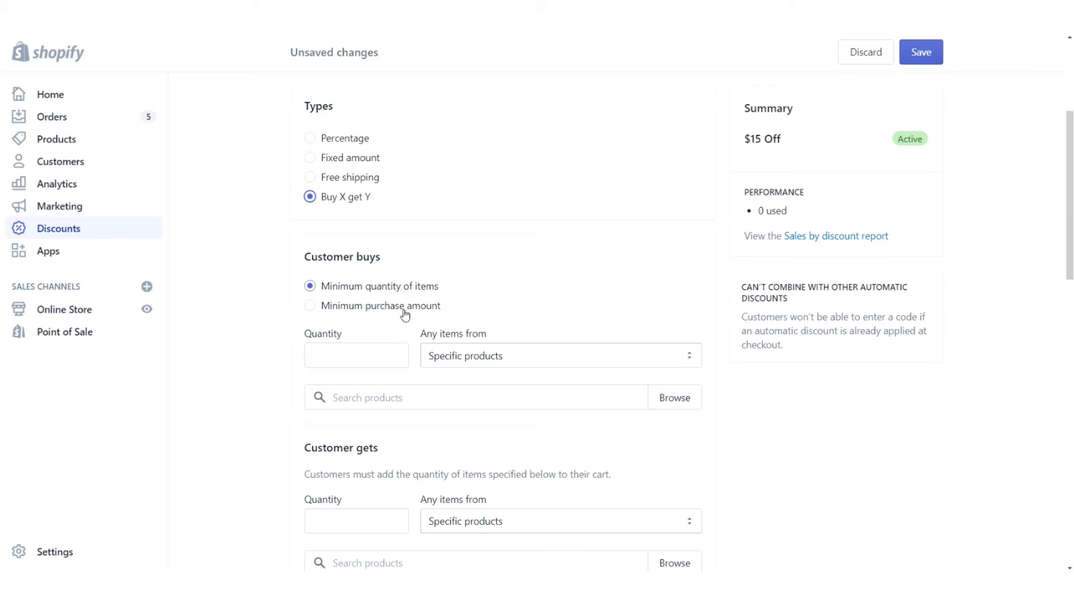
pyautogui.click(330, 355)
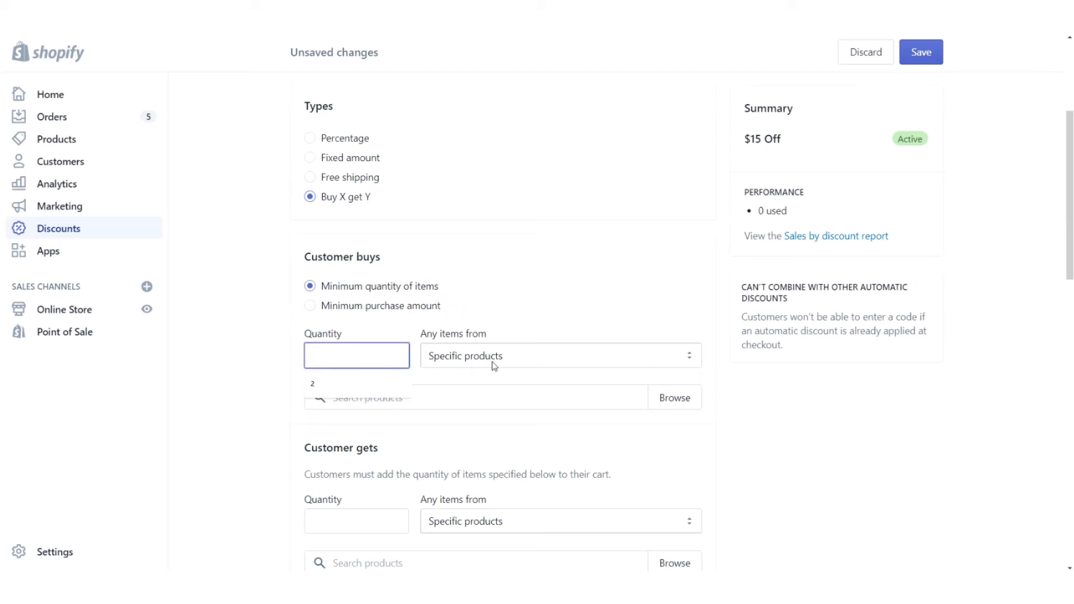
pyautogui.click(385, 384)
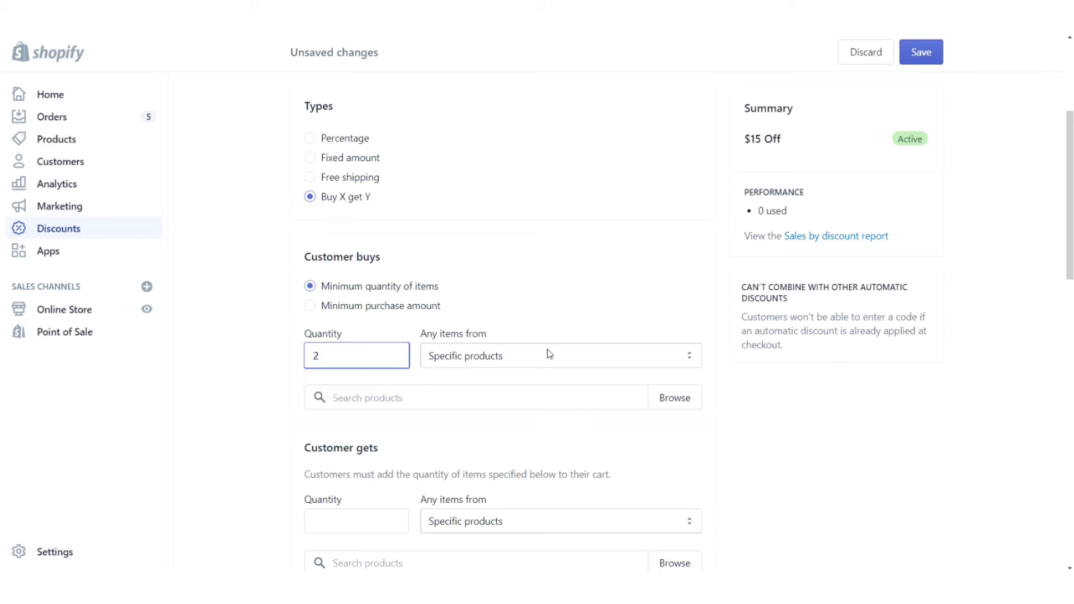
pyautogui.click(571, 355)
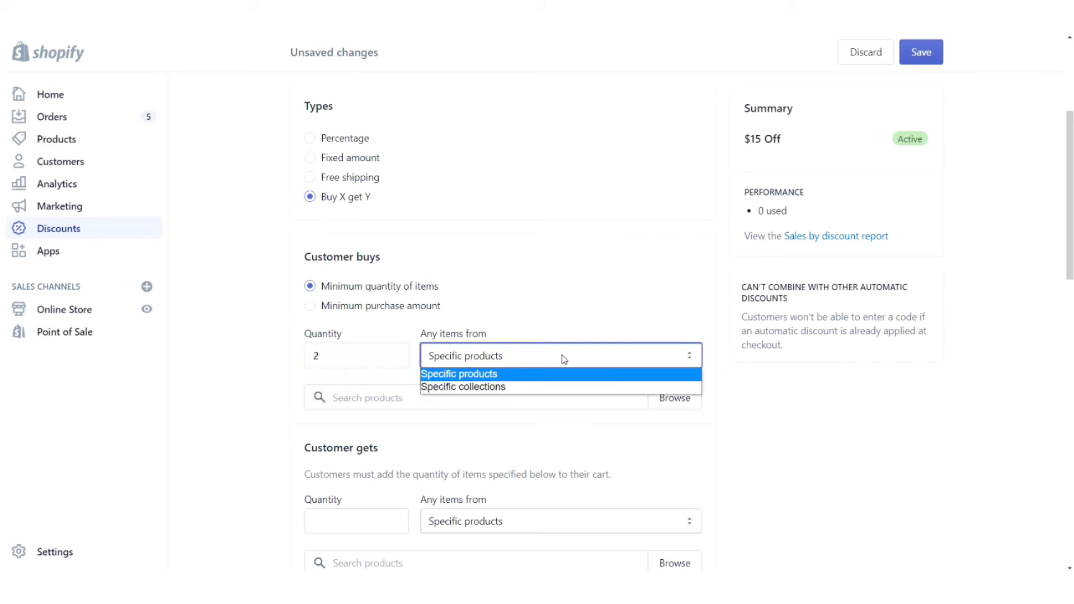
pyautogui.click(495, 388)
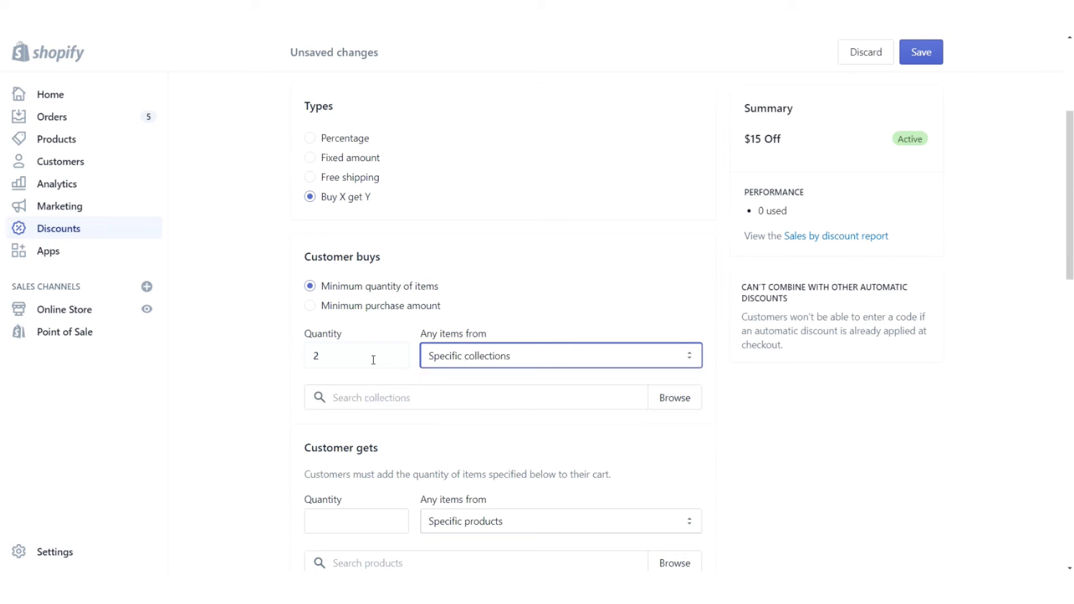
pyautogui.click(673, 400)
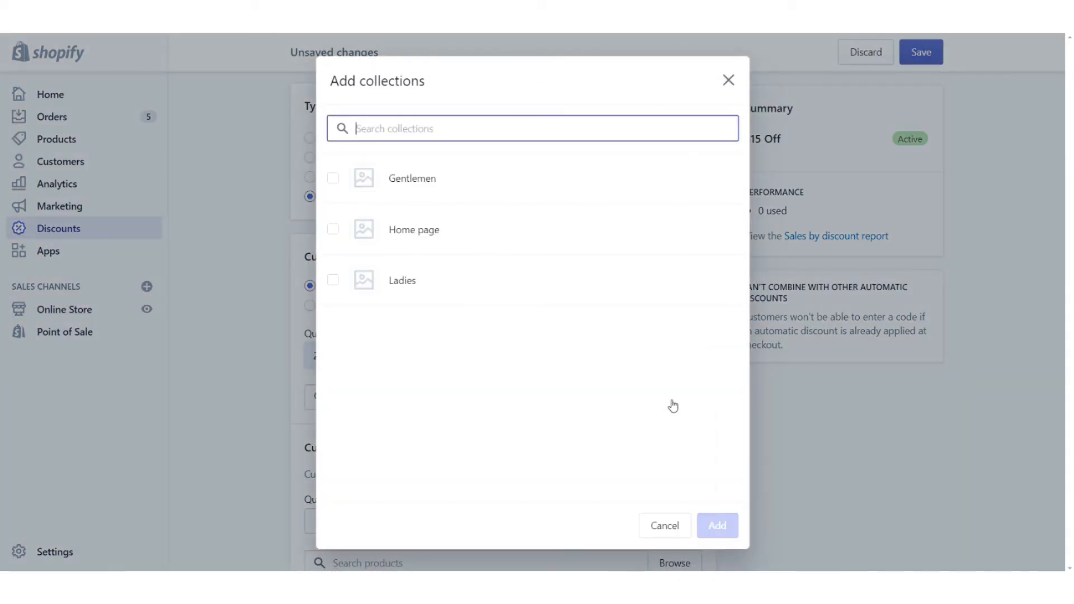
pyautogui.click(366, 182)
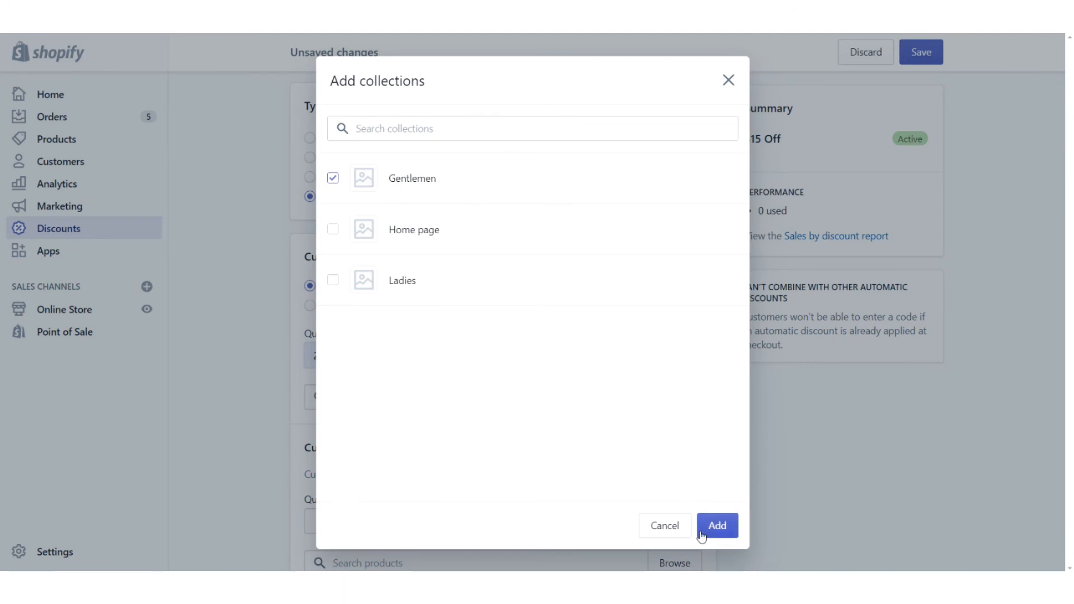
pyautogui.click(718, 526)
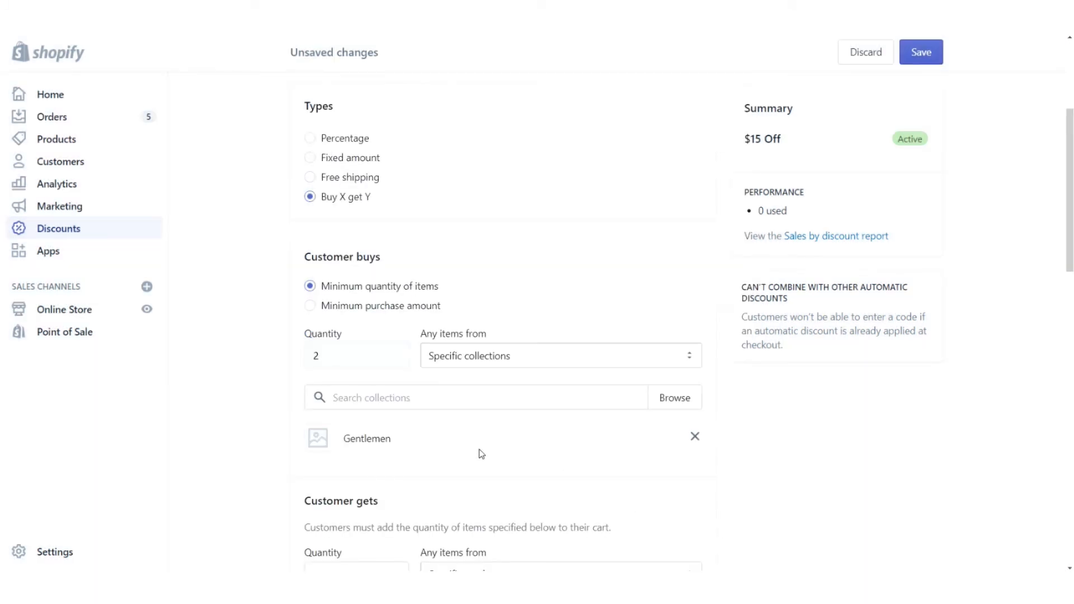
pyautogui.scroll(-2, 503, 450)
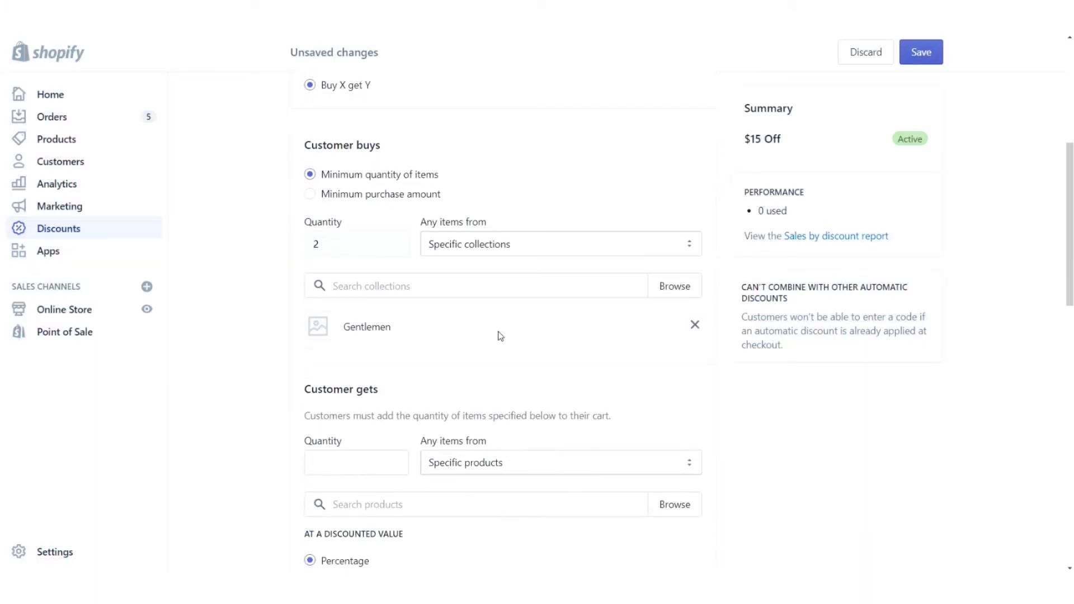
pyautogui.scroll(-1, 501, 336)
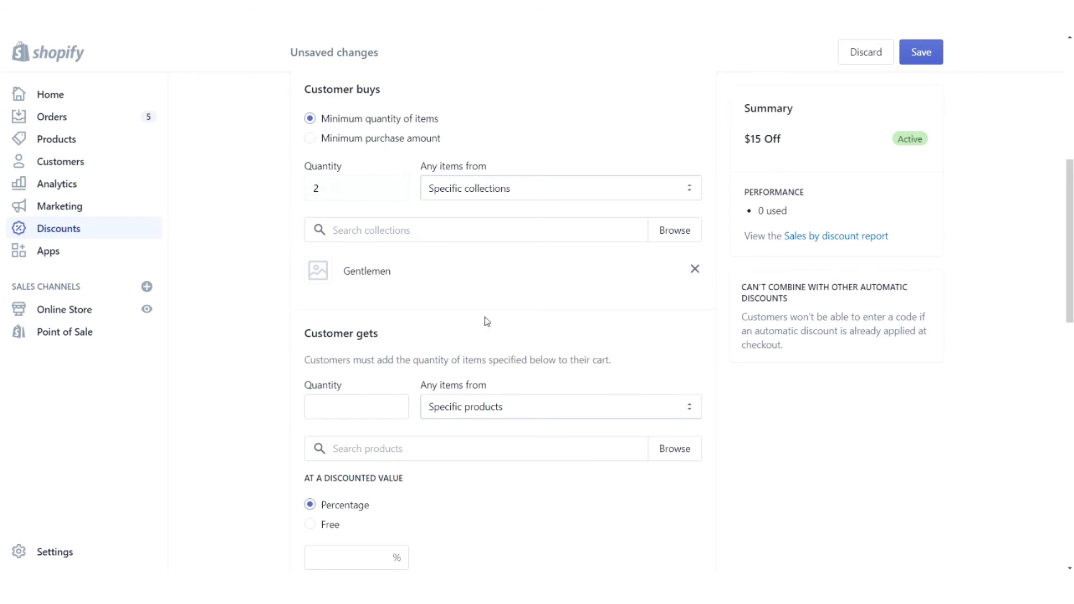
# - Set the customer gets quantity to 1 item from specific products, adding all variants of the Blue Summer Breeze Dress
pyautogui.scroll(-2, 487, 322)
pyautogui.click(392, 295)
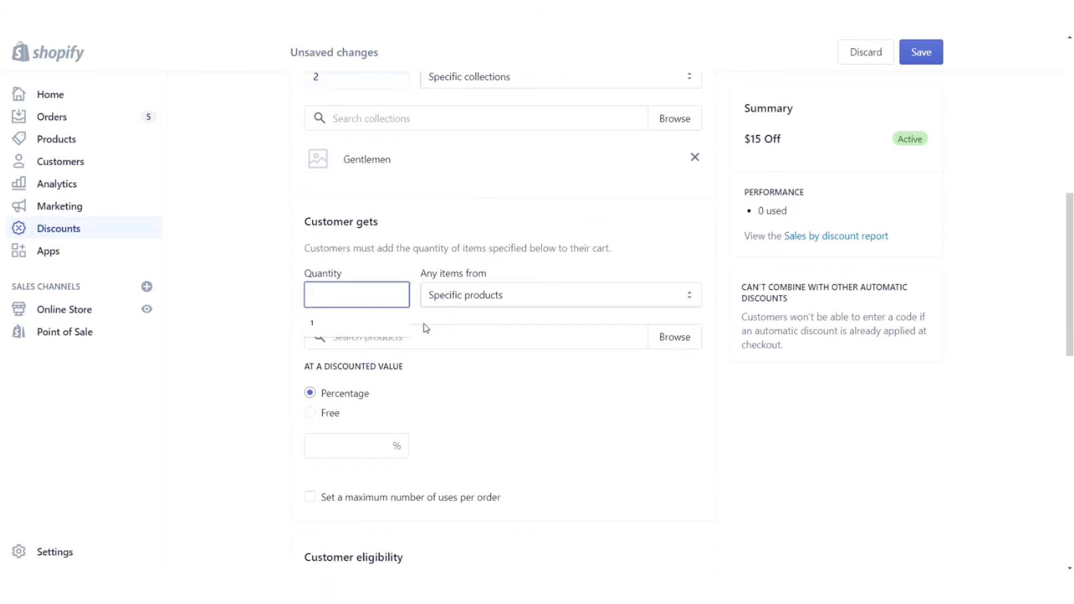
pyautogui.click(313, 323)
pyautogui.click(553, 301)
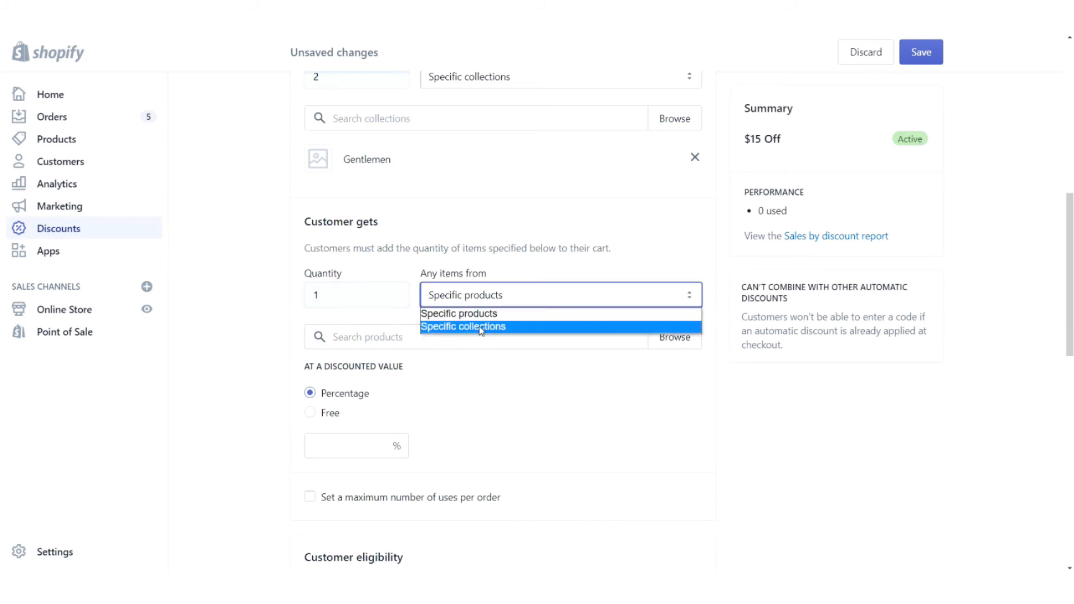
pyautogui.click(469, 315)
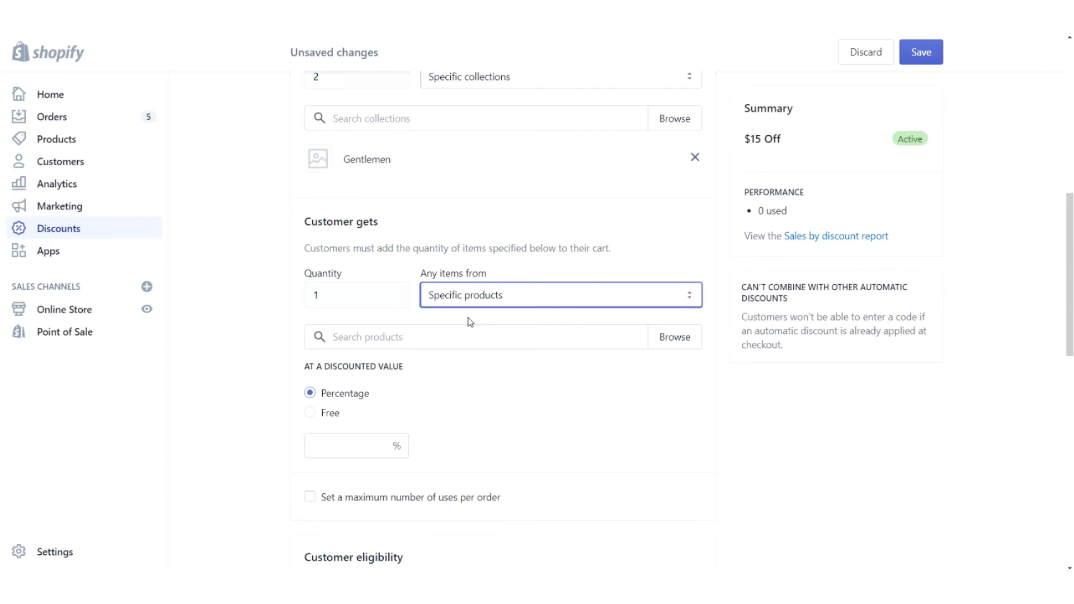
pyautogui.click(667, 344)
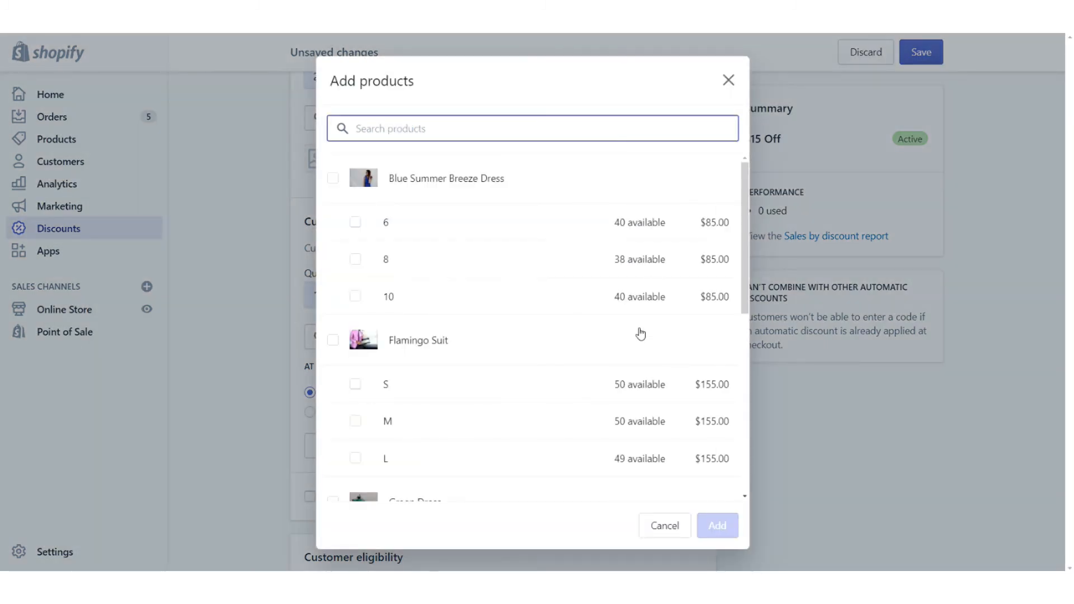
pyautogui.click(335, 180)
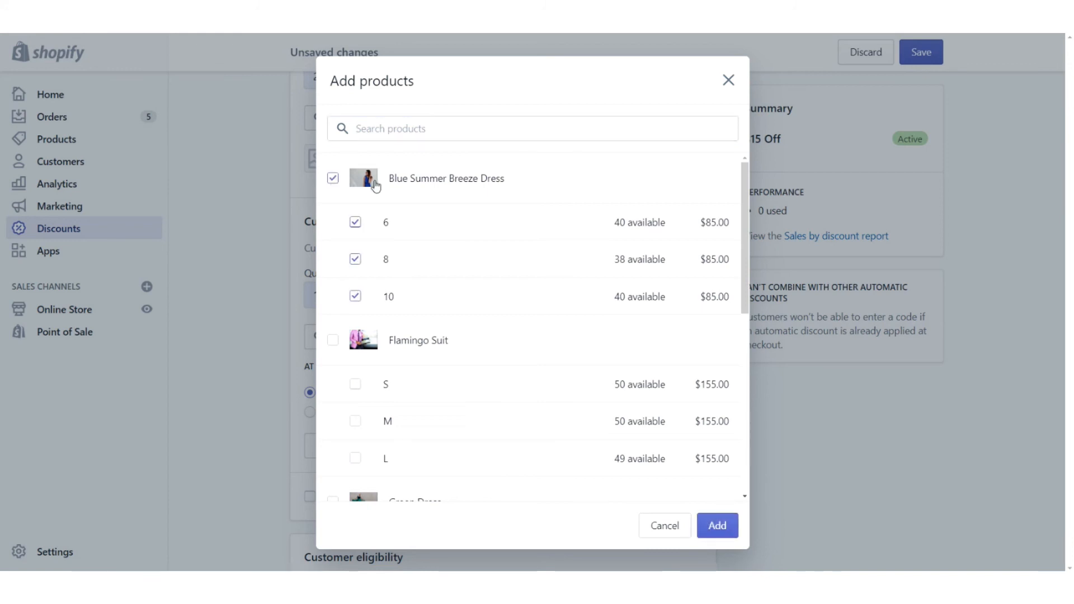
pyautogui.click(724, 524)
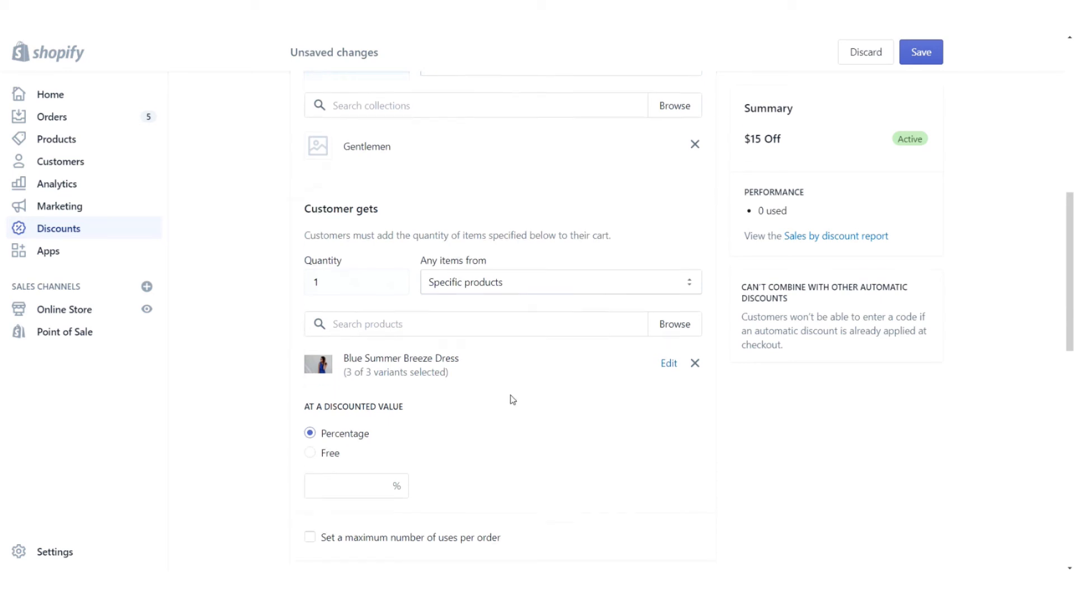
# - Set the discounted value of the dress to Free and review the customer buys and customer gets conditions
pyautogui.scroll(-2, 511, 400)
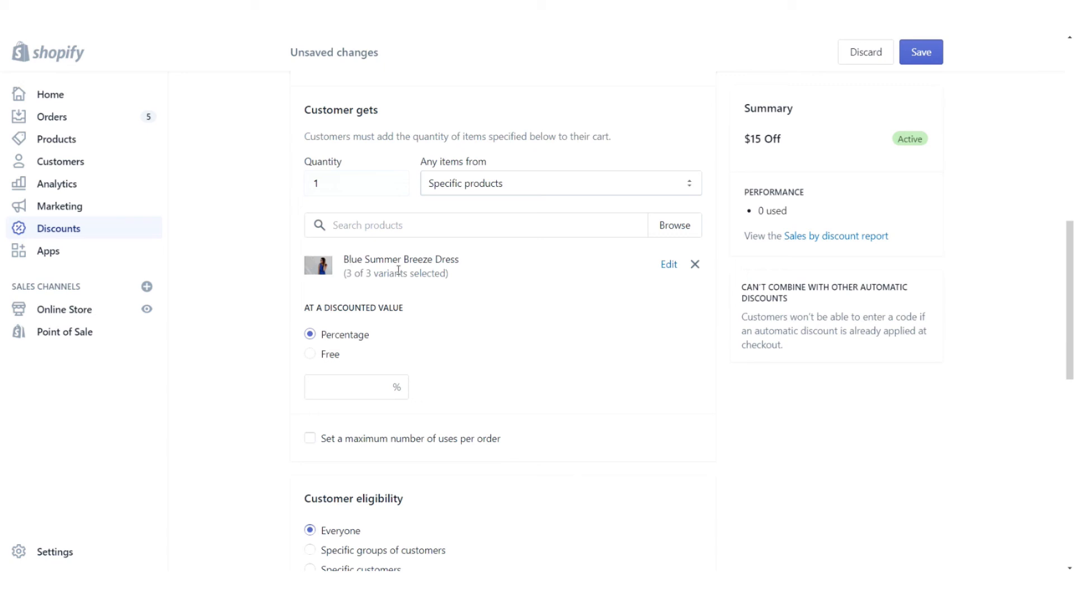
pyautogui.click(310, 354)
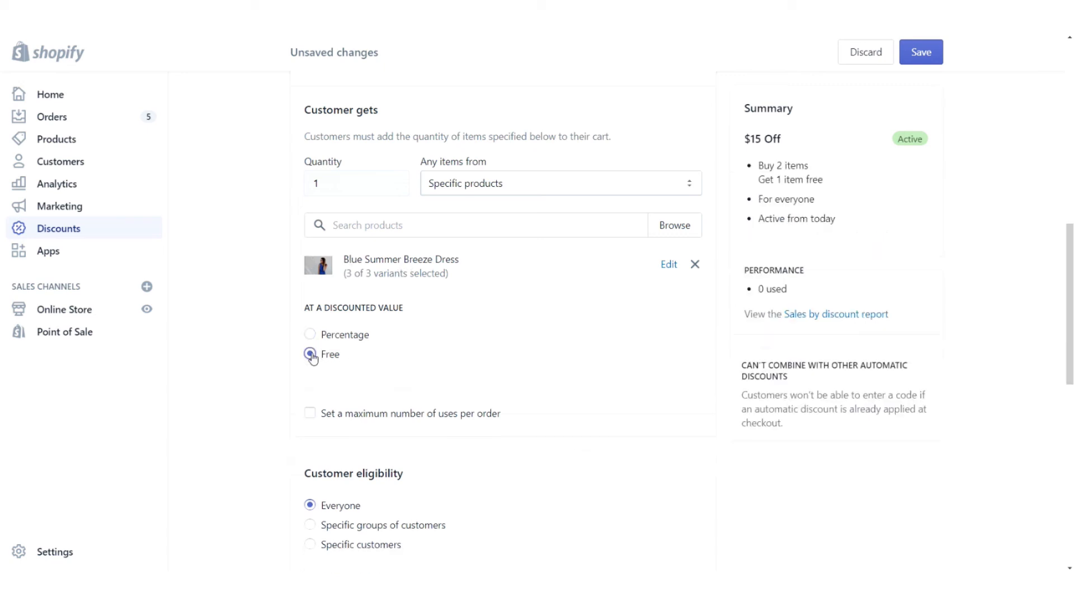
pyautogui.scroll(4, 543, 353)
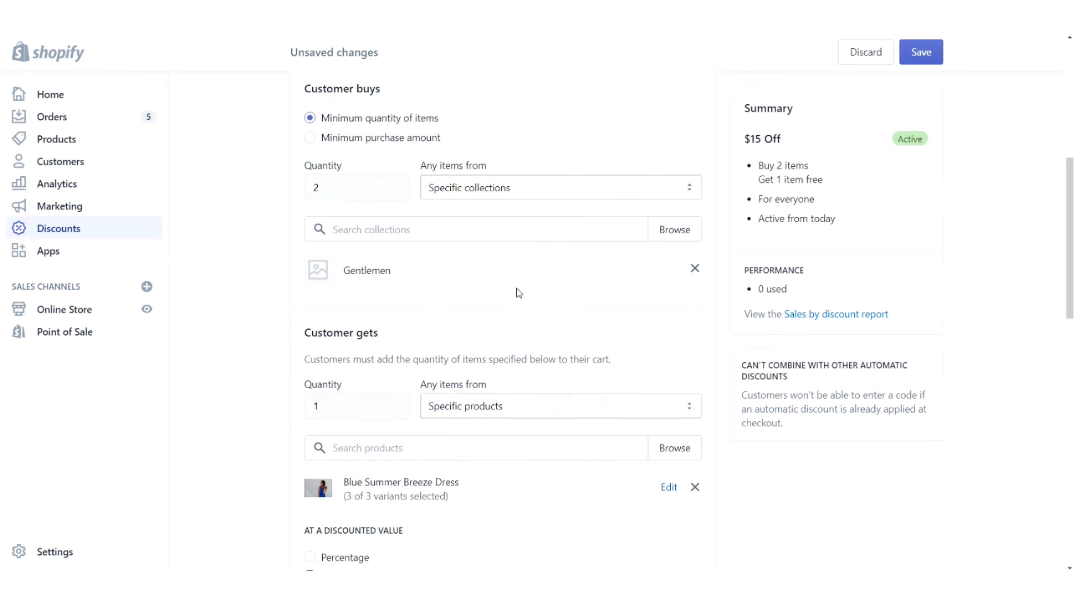
pyautogui.scroll(-3, 515, 293)
pyautogui.scroll(-1, 519, 292)
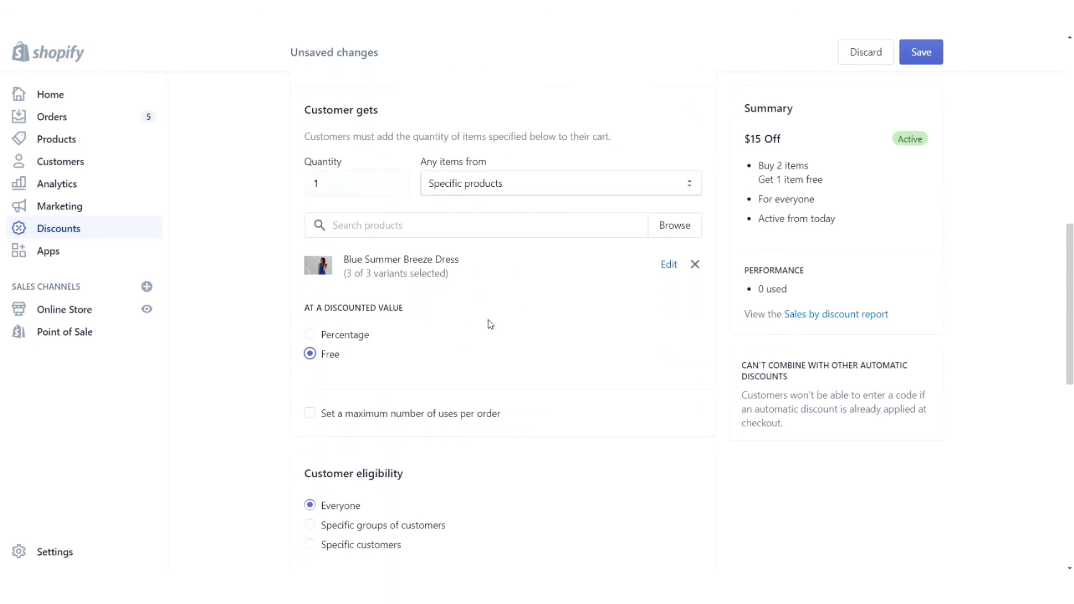
# - Enable a maximum number of uses per order for the discount and set it to 1
pyautogui.scroll(-2, 502, 321)
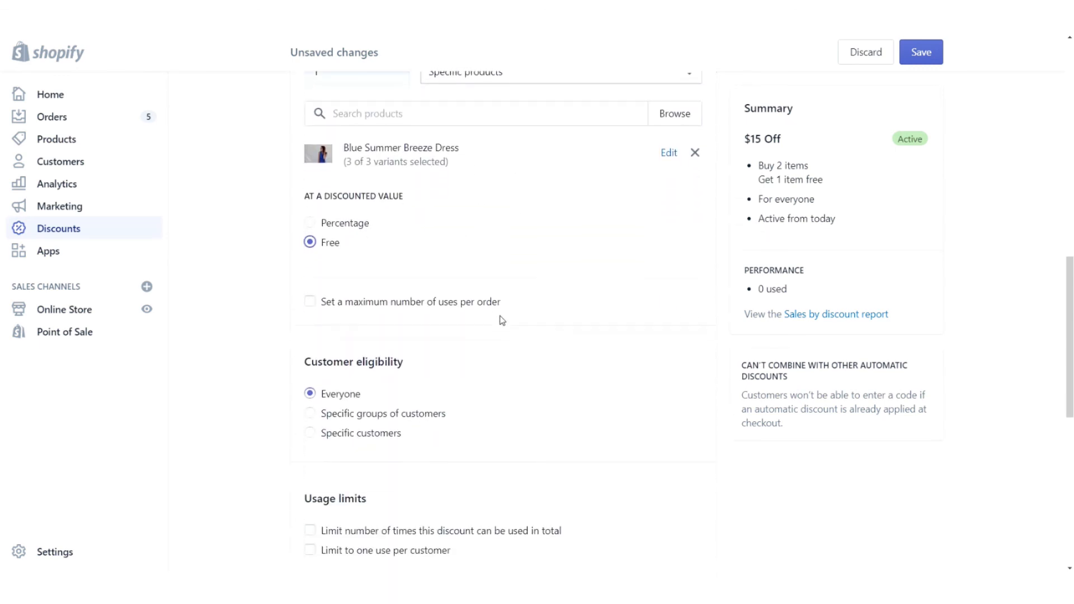
pyautogui.click(309, 303)
pyautogui.click(402, 325)
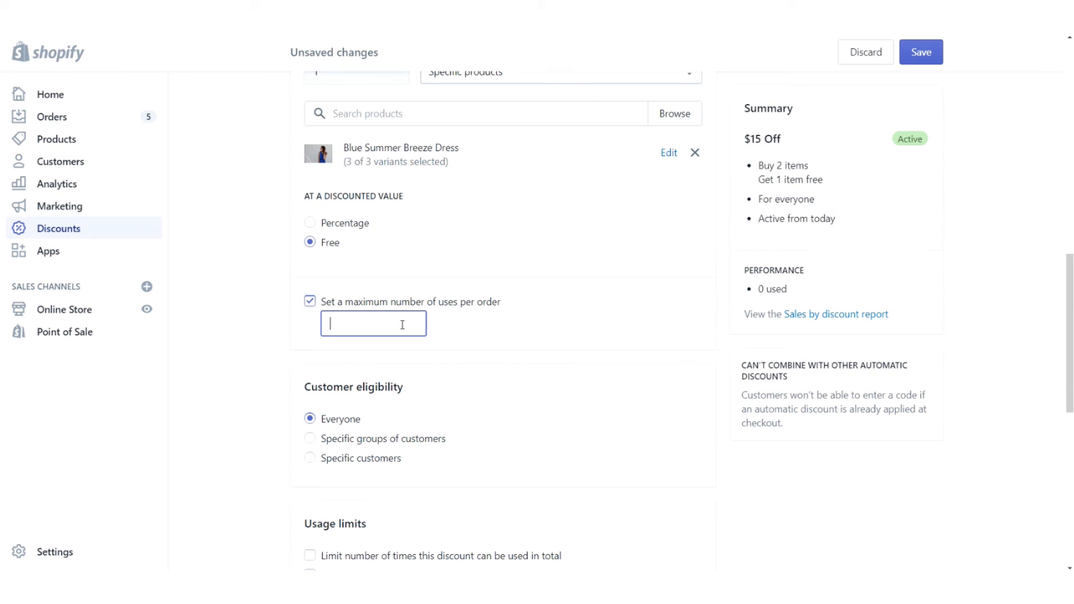
pyautogui.write('1')
pyautogui.click(487, 328)
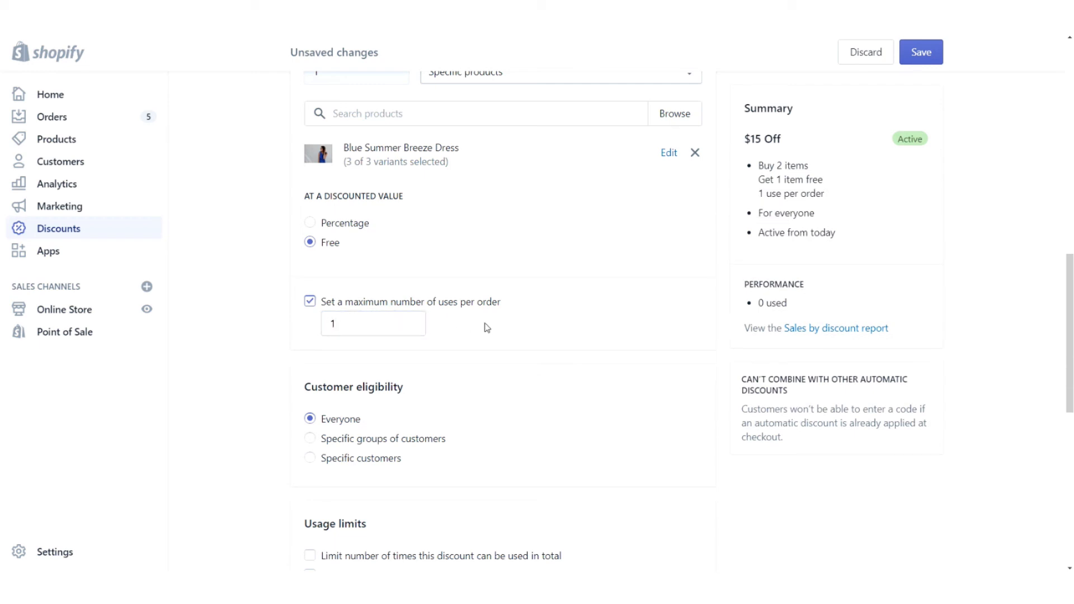
pyautogui.scroll(-3, 503, 328)
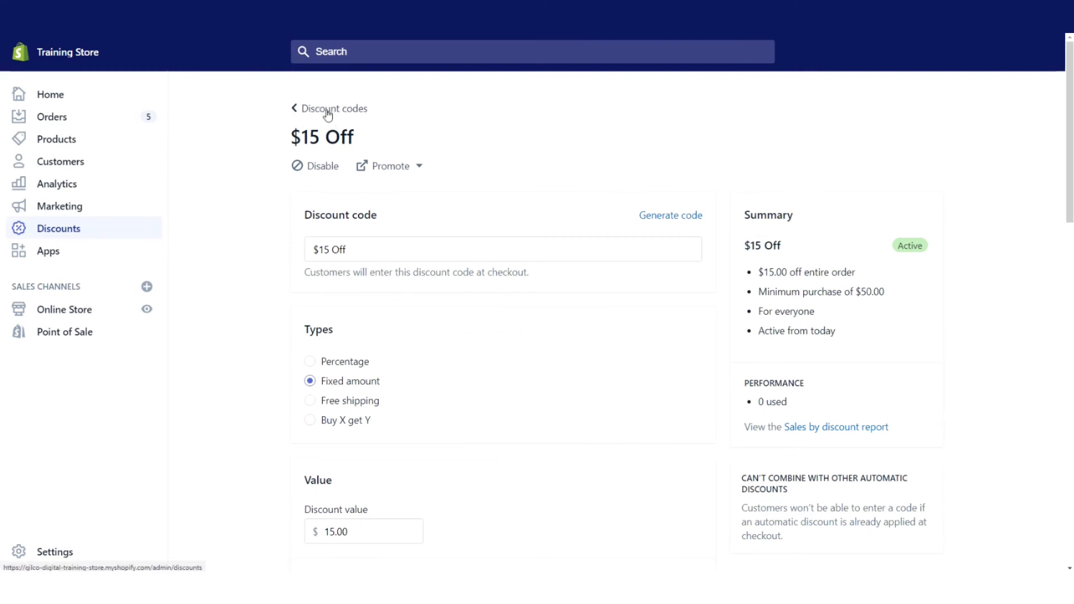
# - Open the Automatic 10% Discount from the automatic discounts list and review its settings
pyautogui.click(327, 110)
pyautogui.click(337, 188)
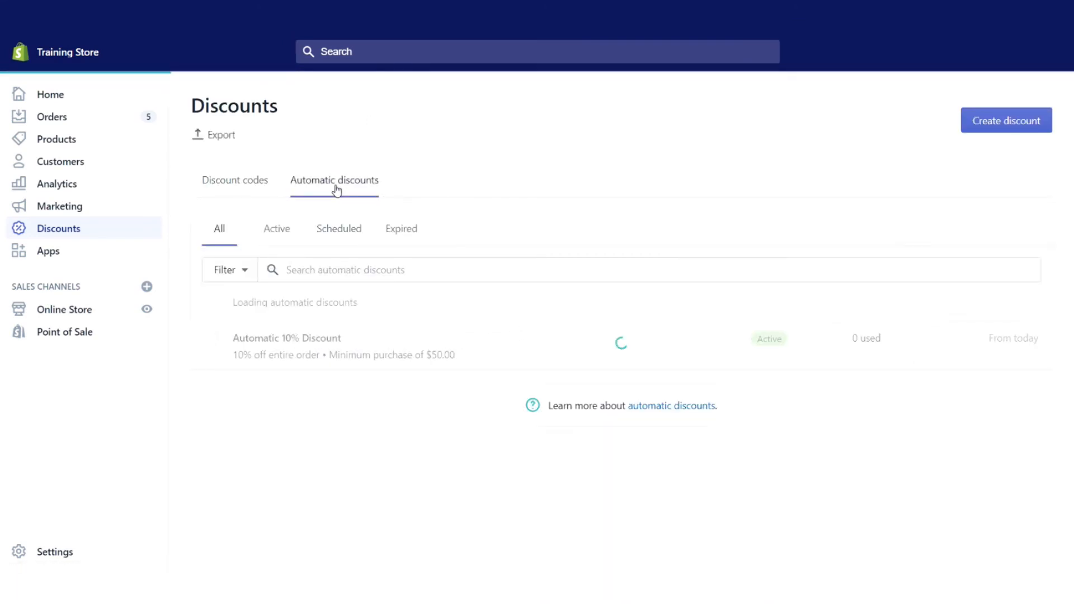
pyautogui.click(309, 351)
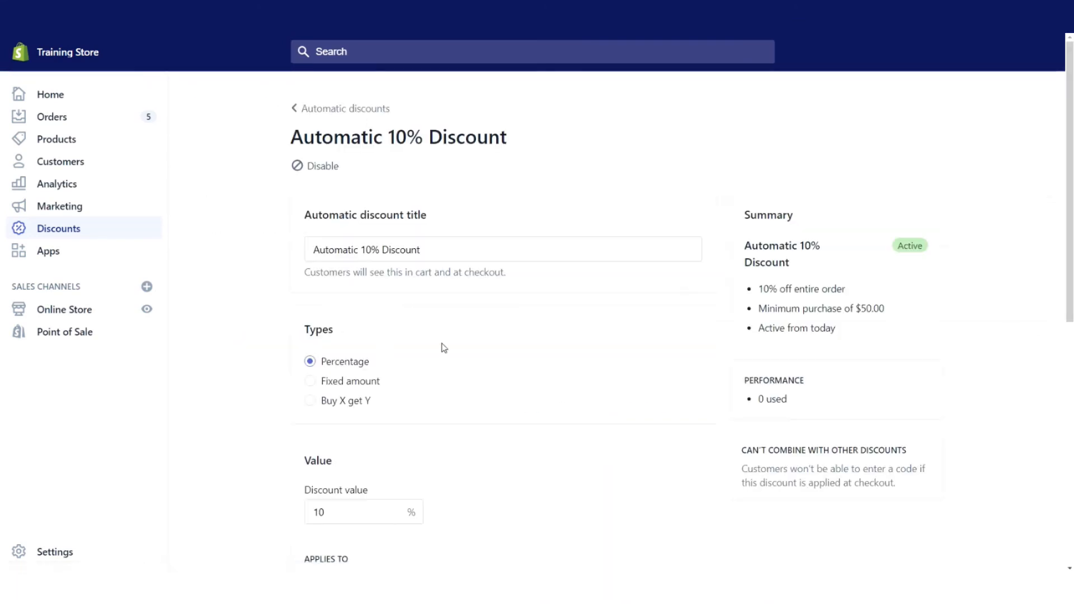
pyautogui.scroll(-1, 605, 314)
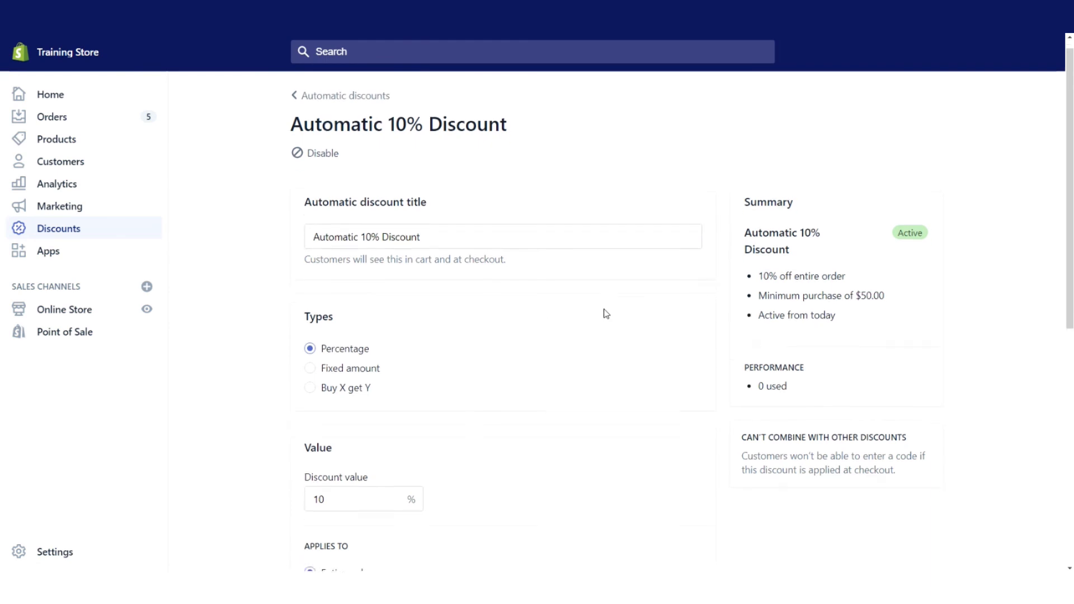
pyautogui.scroll(-8, 604, 312)
pyautogui.scroll(6, 621, 305)
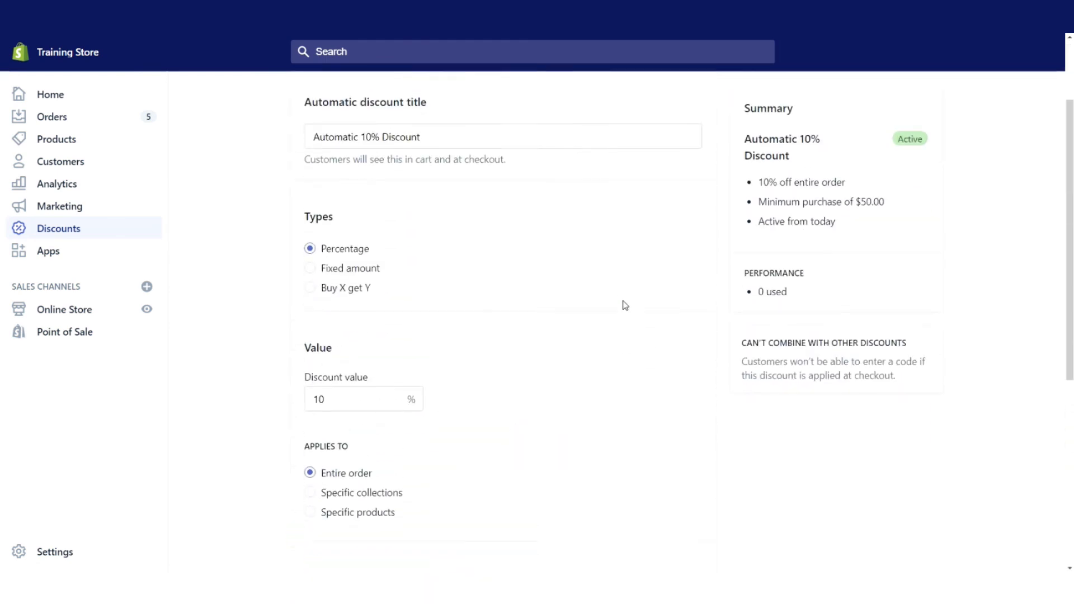
pyautogui.scroll(2, 625, 305)
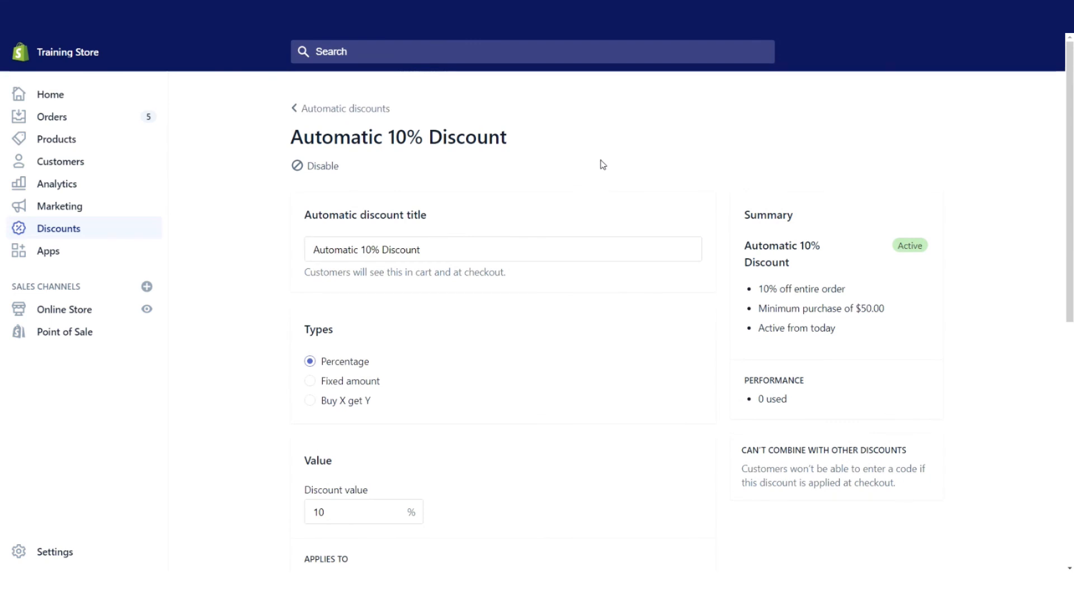
# - Compare the automatic discount's title with the discount name displayed in the storefront checkout's order summary
pyautogui.click(449, 254)
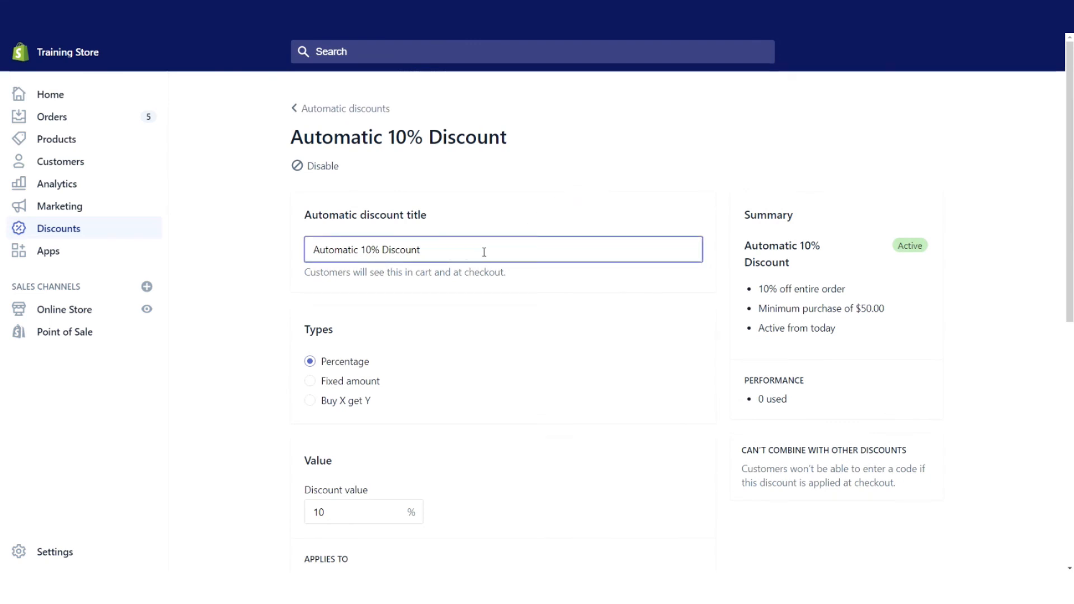
pyautogui.moveTo(495, 252); pyautogui.dragTo(297, 251)
pyautogui.click(451, 252)
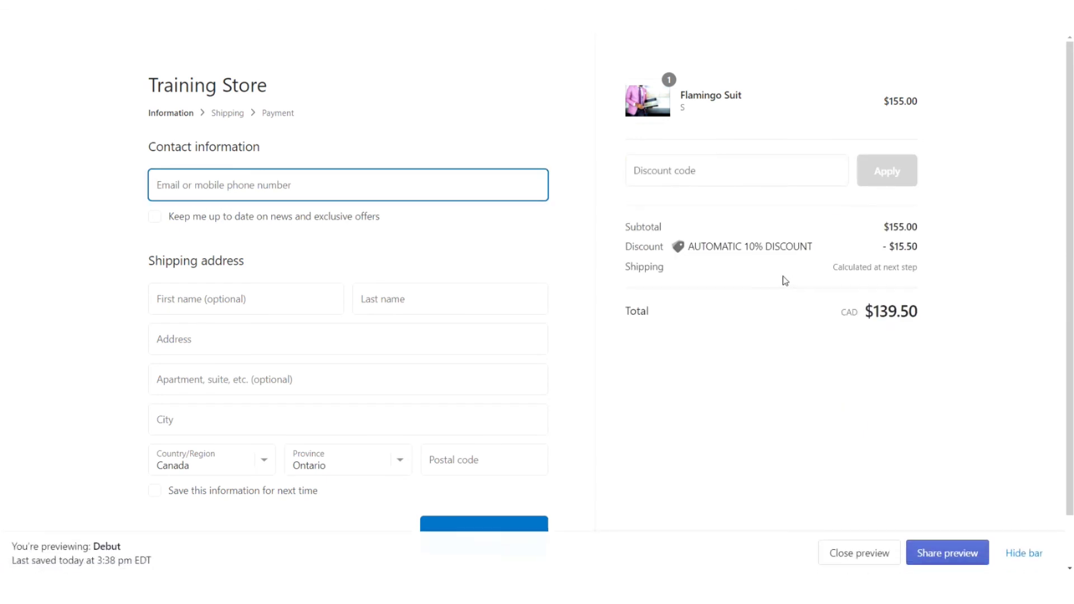
pyautogui.moveTo(822, 249); pyautogui.dragTo(679, 246)
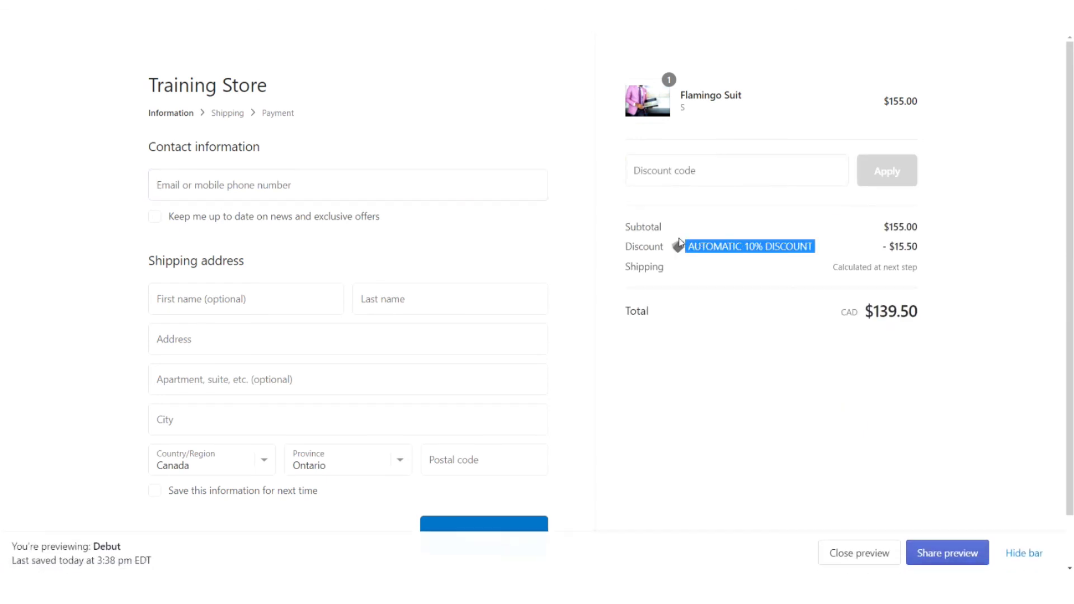
pyautogui.click(727, 224)
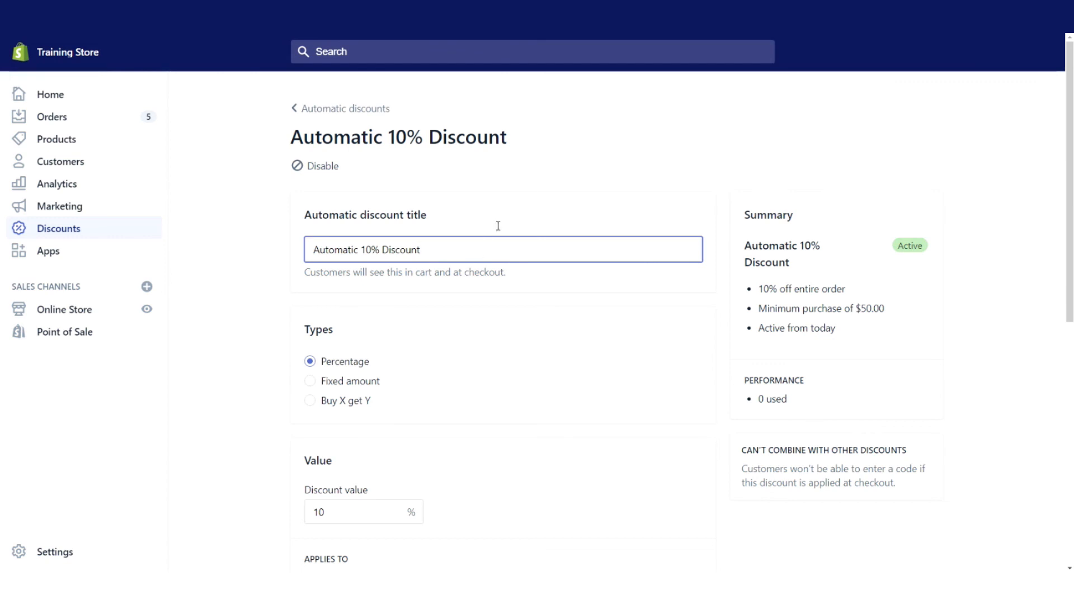
# - Compare the automatic discount's available types with those of the $15 Off discount code, and return to the discount codes list
pyautogui.scroll(-3, 616, 176)
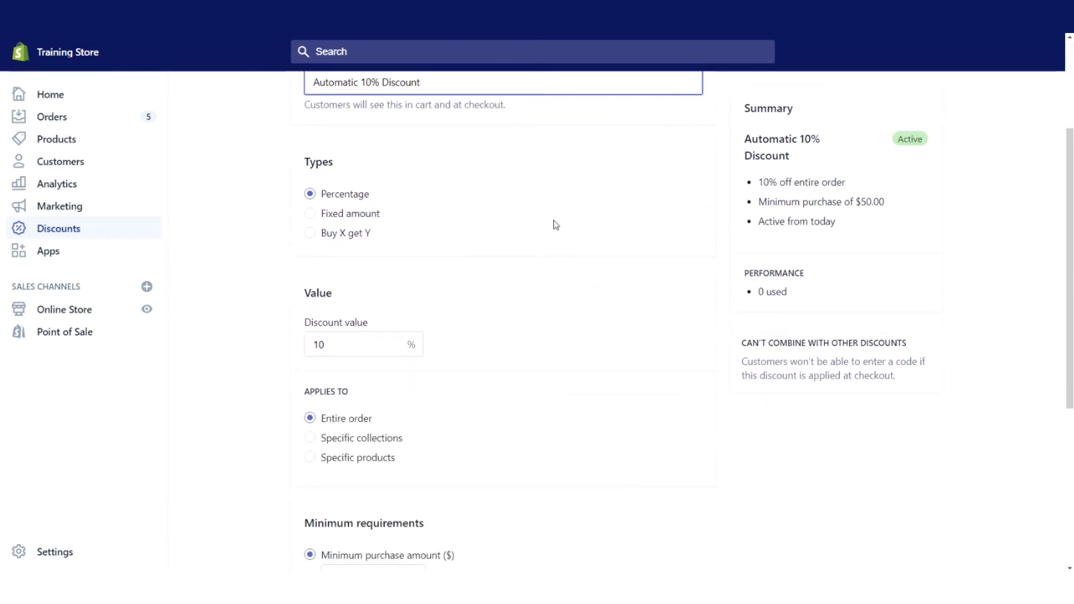
pyautogui.scroll(2, 549, 245)
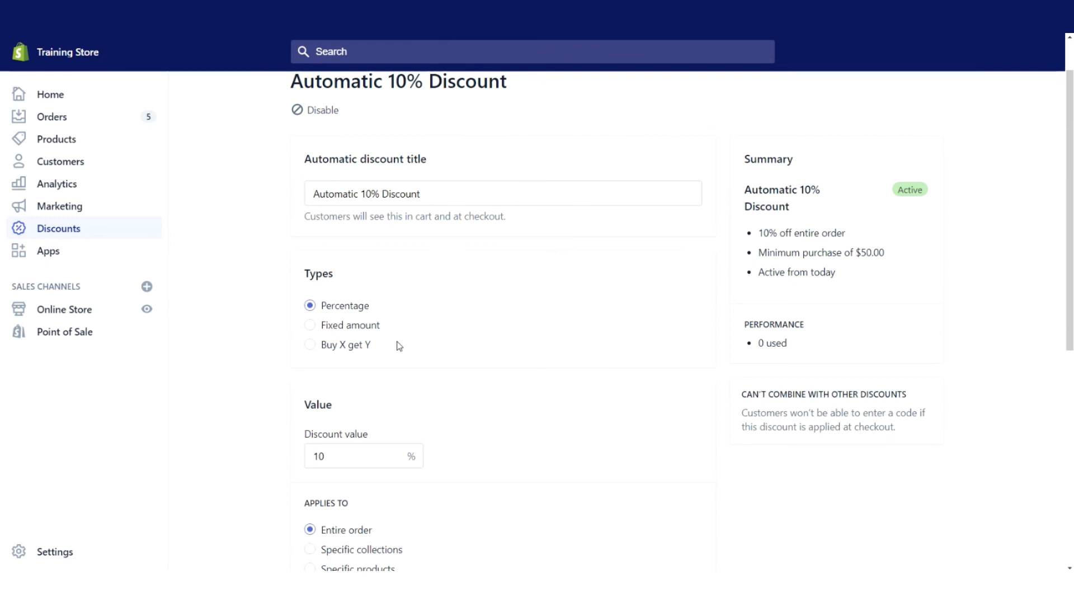
pyautogui.scroll(1, 510, 361)
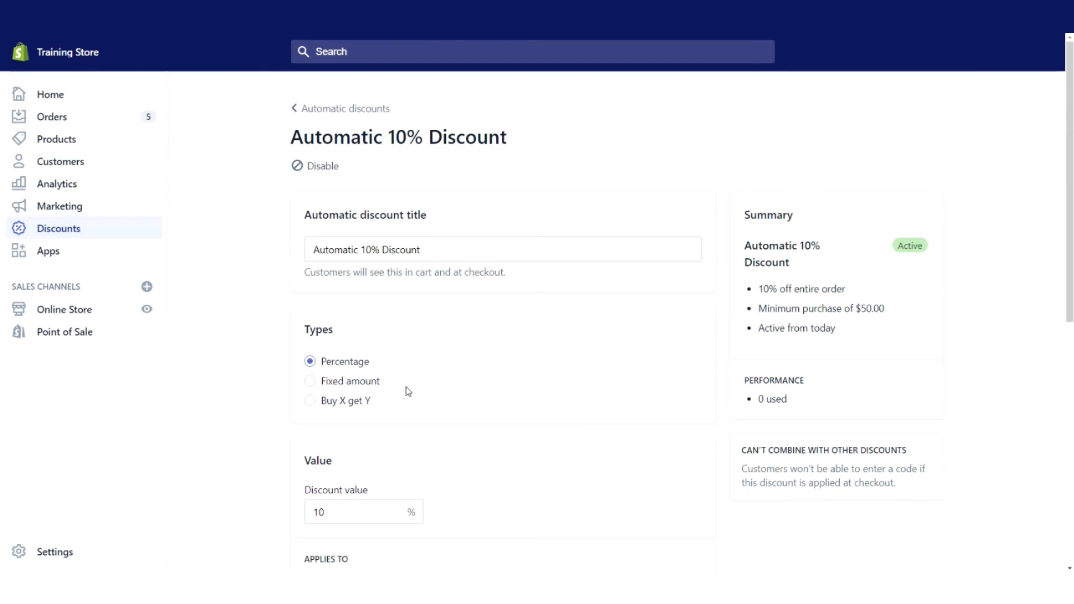
pyautogui.click(341, 111)
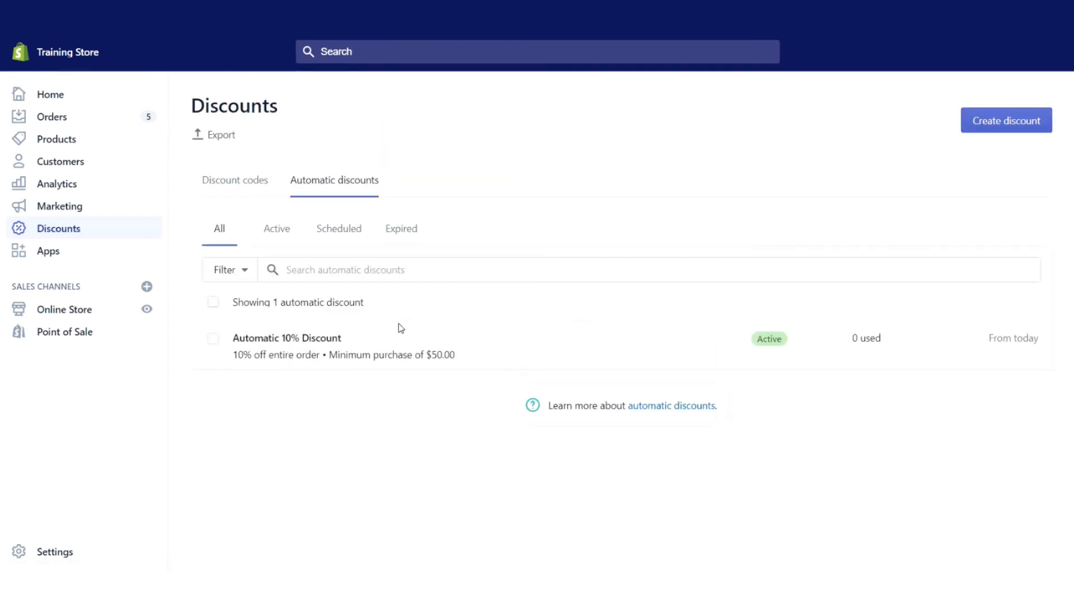
pyautogui.click(239, 191)
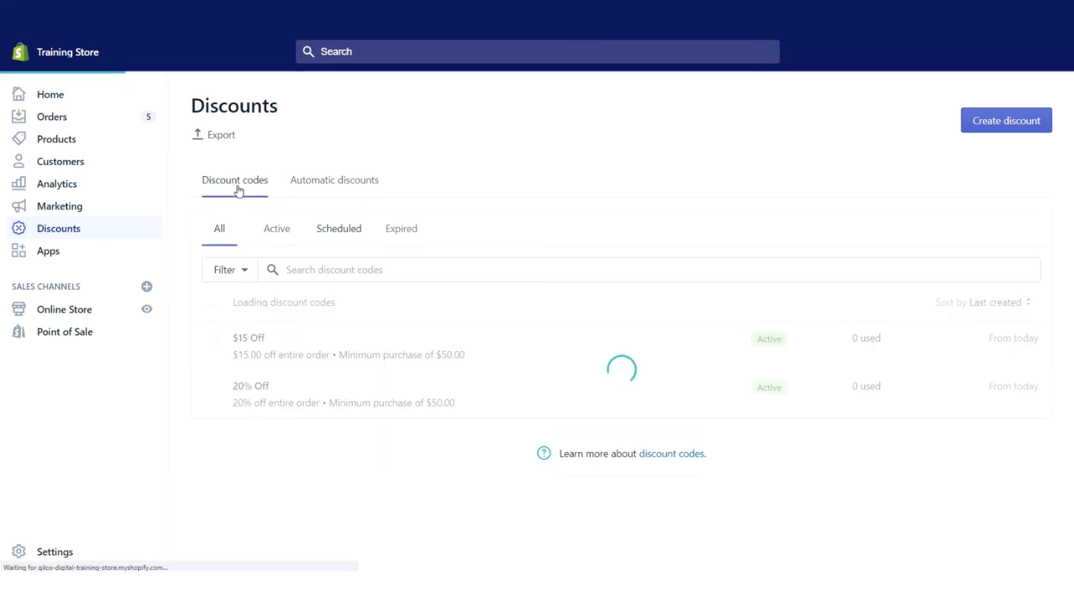
pyautogui.click(295, 361)
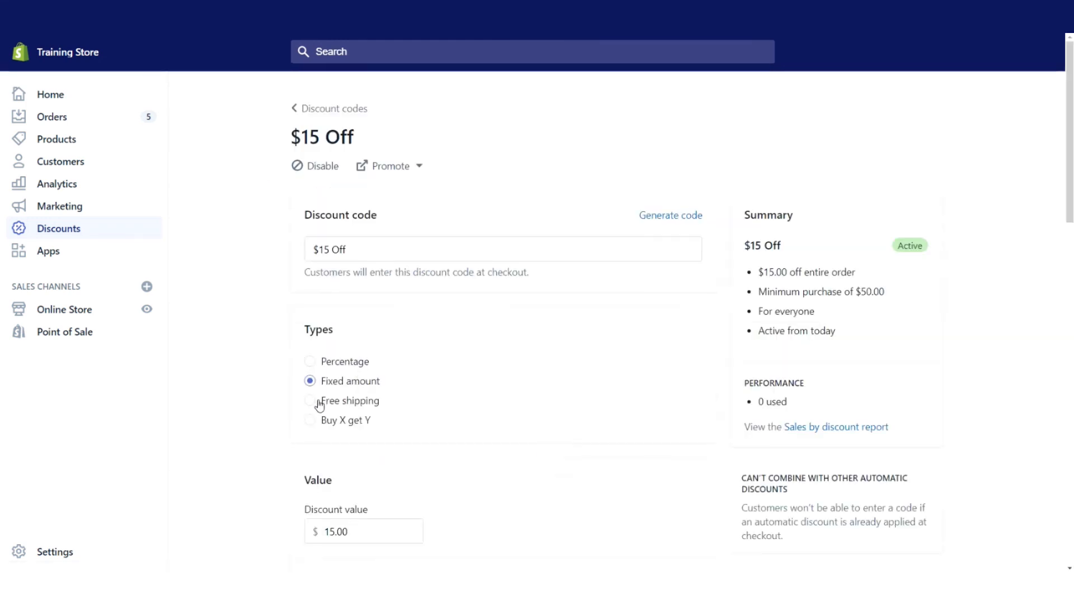
pyautogui.click(348, 110)
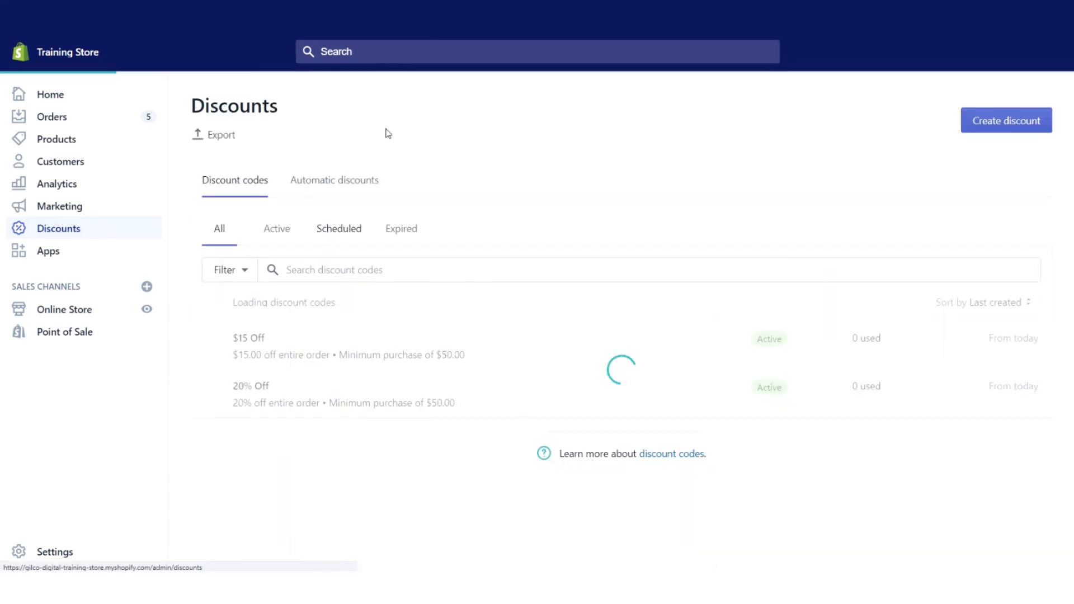